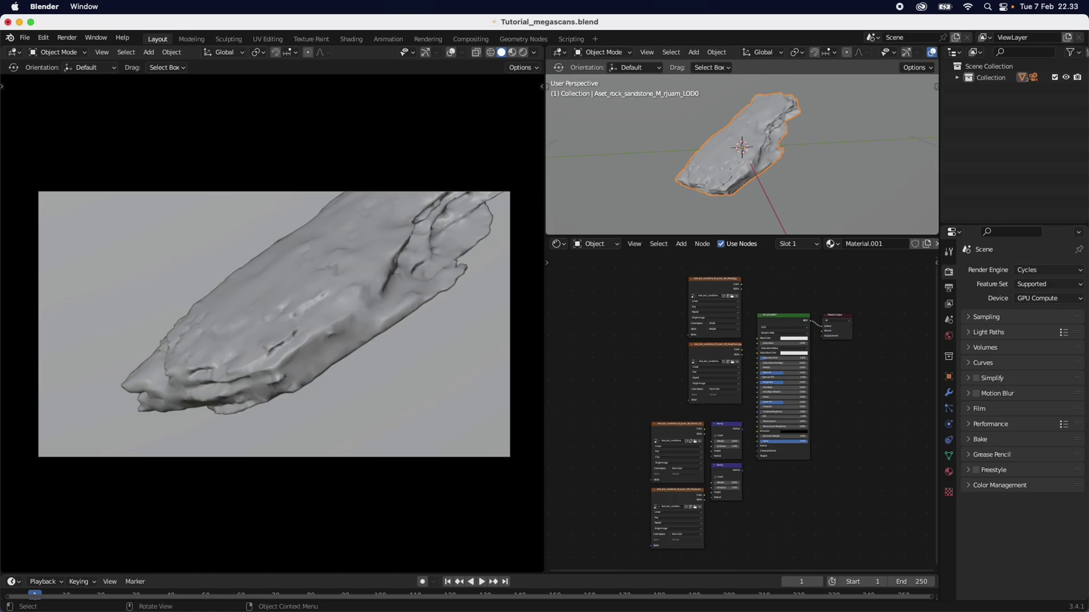
- Switch to Safari and examine the download resolution options of the Rock Sandstone asset on Quixel Megascans
{"action": "key", "text": "super+Tab"}
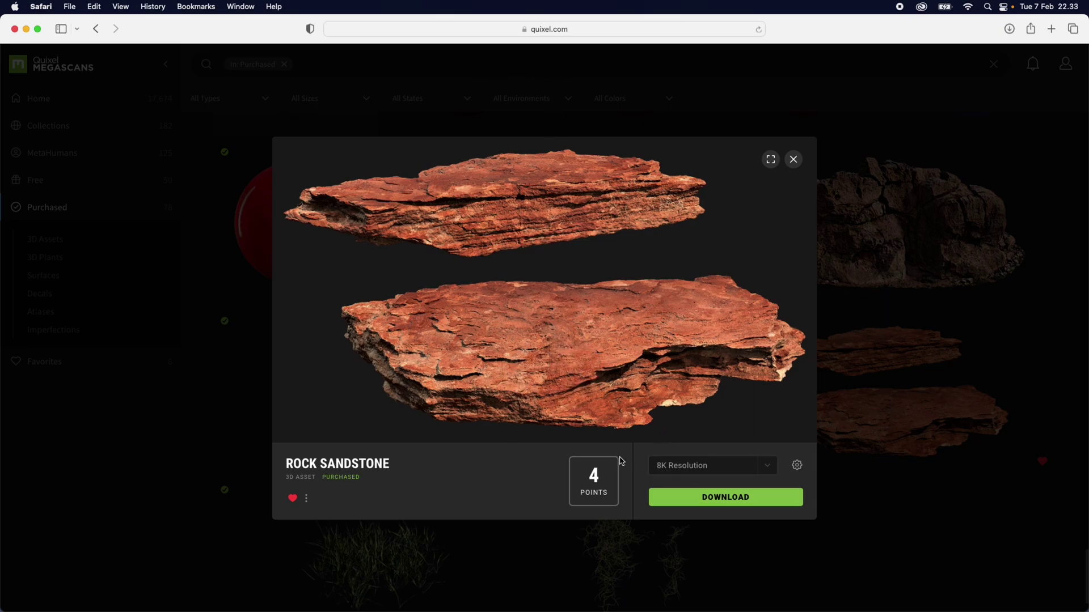
{"action": "left_click", "coordinate": [766, 466]}
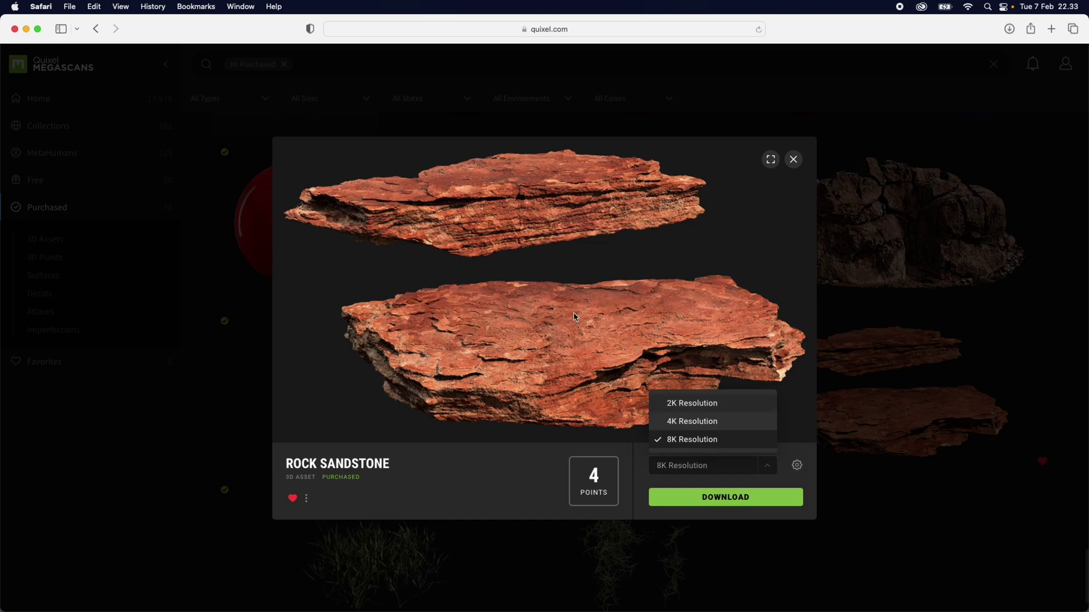
{"action": "left_click", "coordinate": [945, 282]}
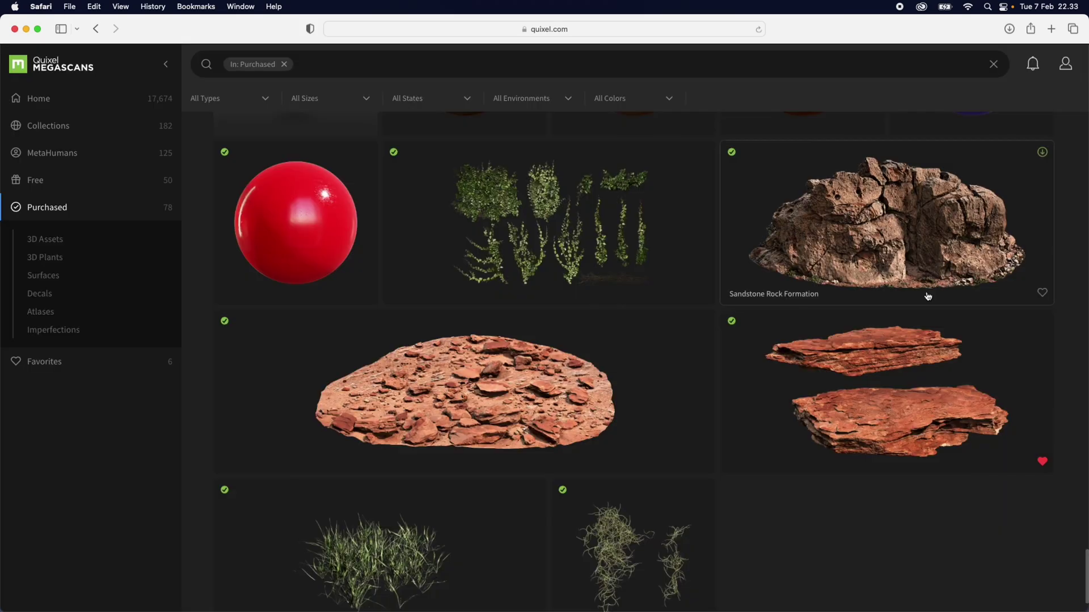
{"action": "left_click", "coordinate": [738, 391]}
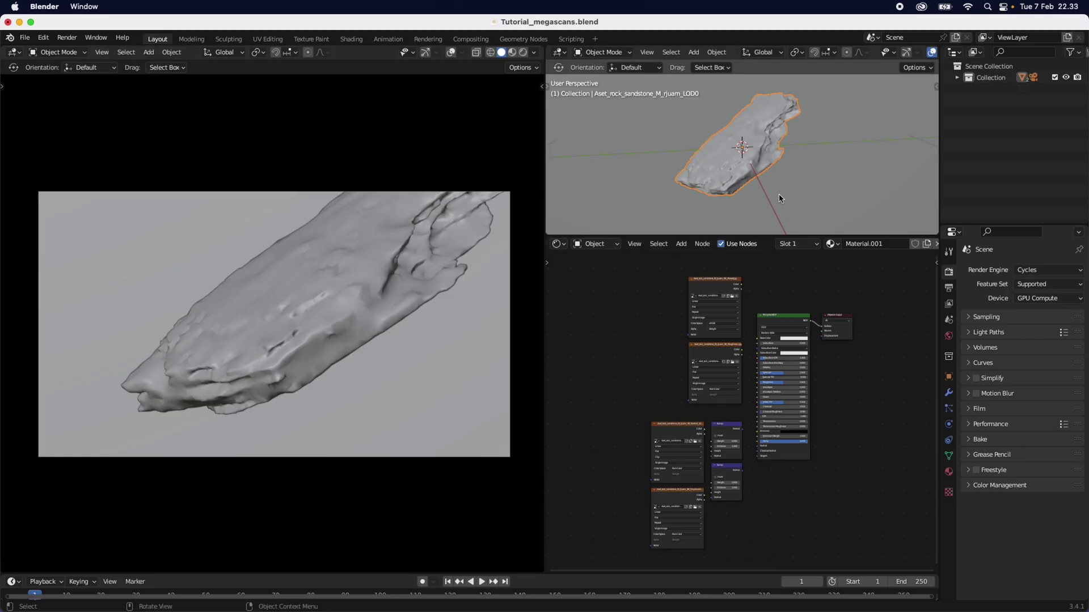
- Start an FBX import and examine the LOD files in the Rock_Sandstone_rjuam_8K_3d_ms folder on the Desktop without importing one
{"action": "middle_click_drag", "start_coordinate": [787, 190], "coordinate": [822, 170]}
{"action": "scroll", "coordinate": [822, 170], "scroll_direction": "up", "scroll_amount": 4}
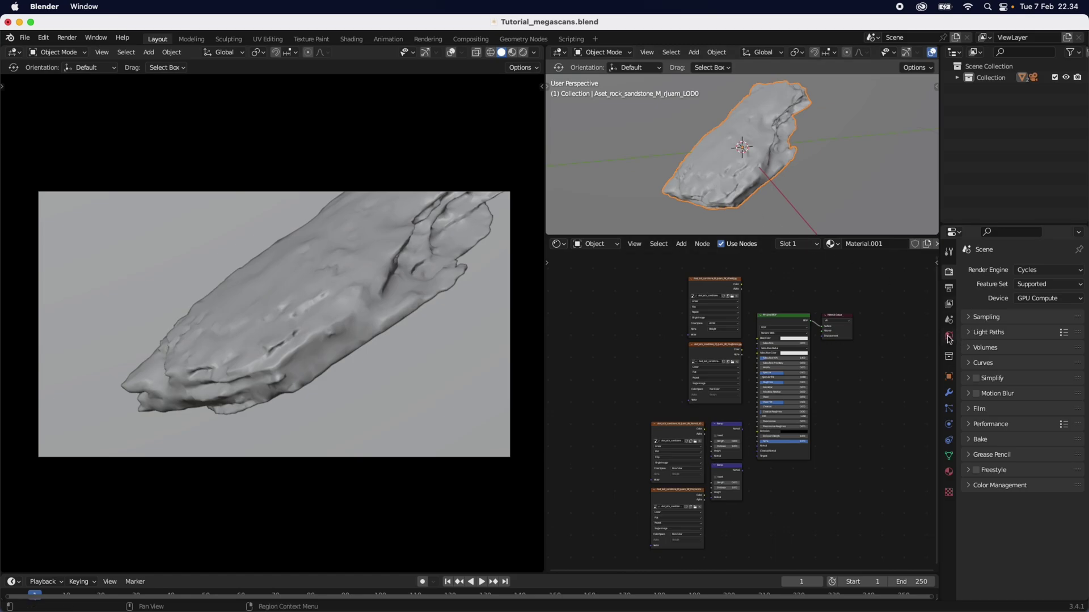
{"action": "left_click", "coordinate": [25, 37]}
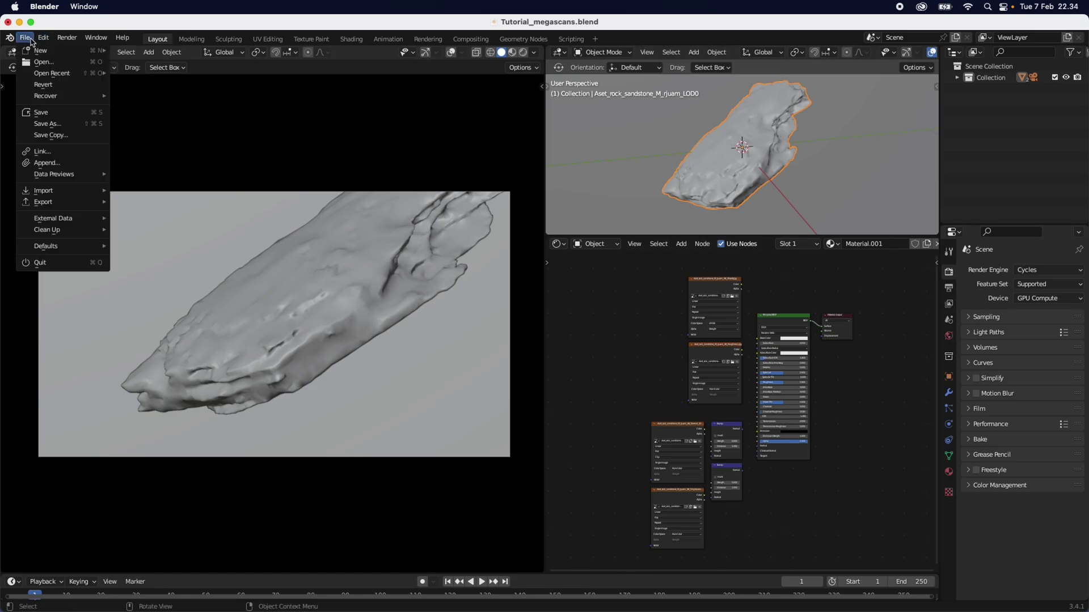
{"action": "mouse_move", "coordinate": [68, 192]}
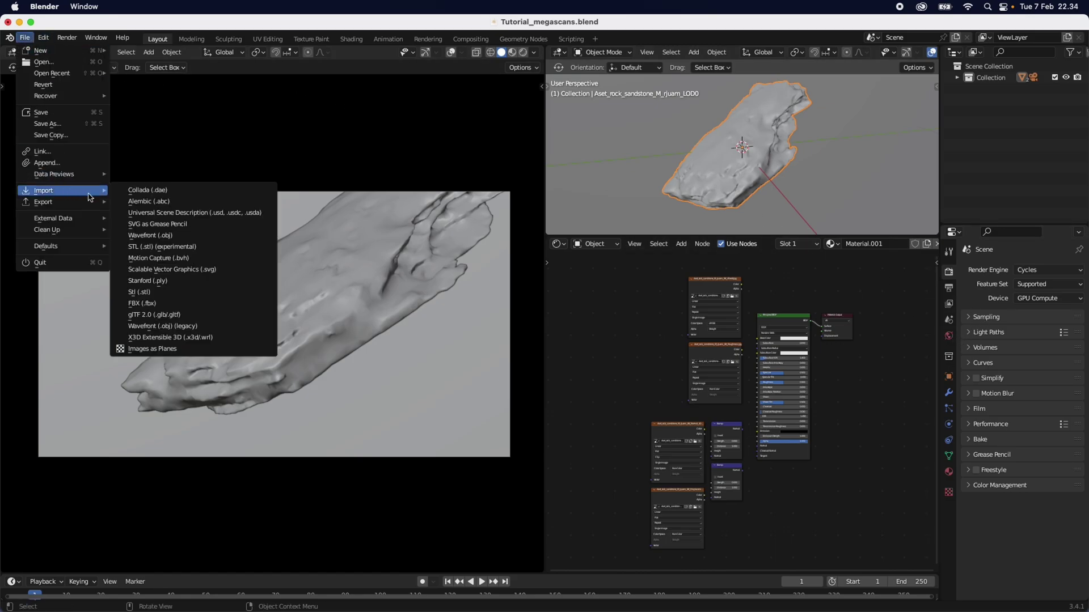
{"action": "left_click", "coordinate": [203, 305]}
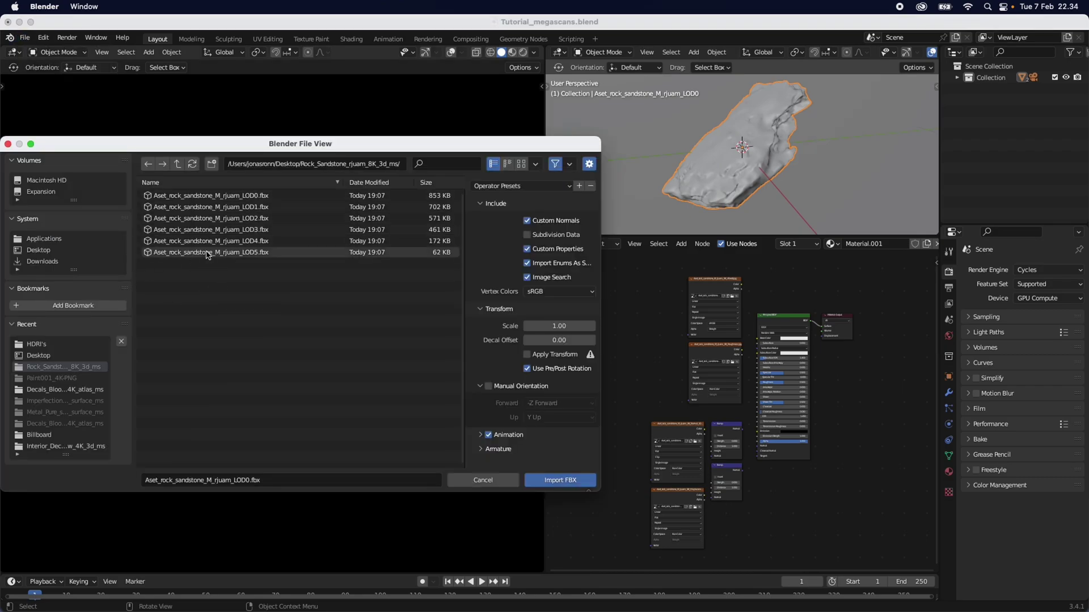
{"action": "left_click", "coordinate": [57, 255]}
{"action": "double_click", "coordinate": [207, 208]}
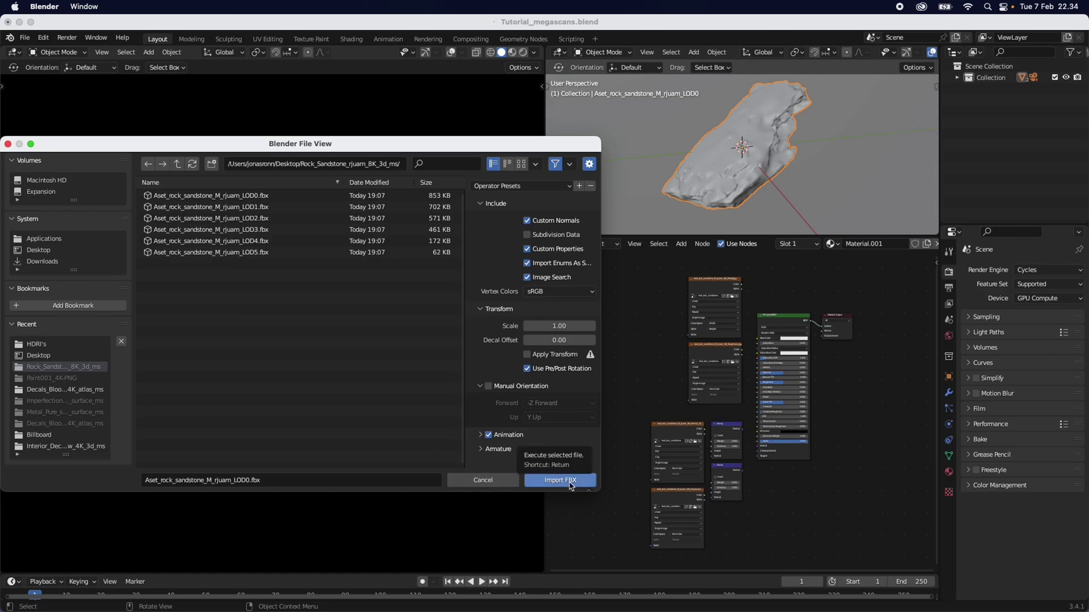
{"action": "left_click", "coordinate": [536, 480]}
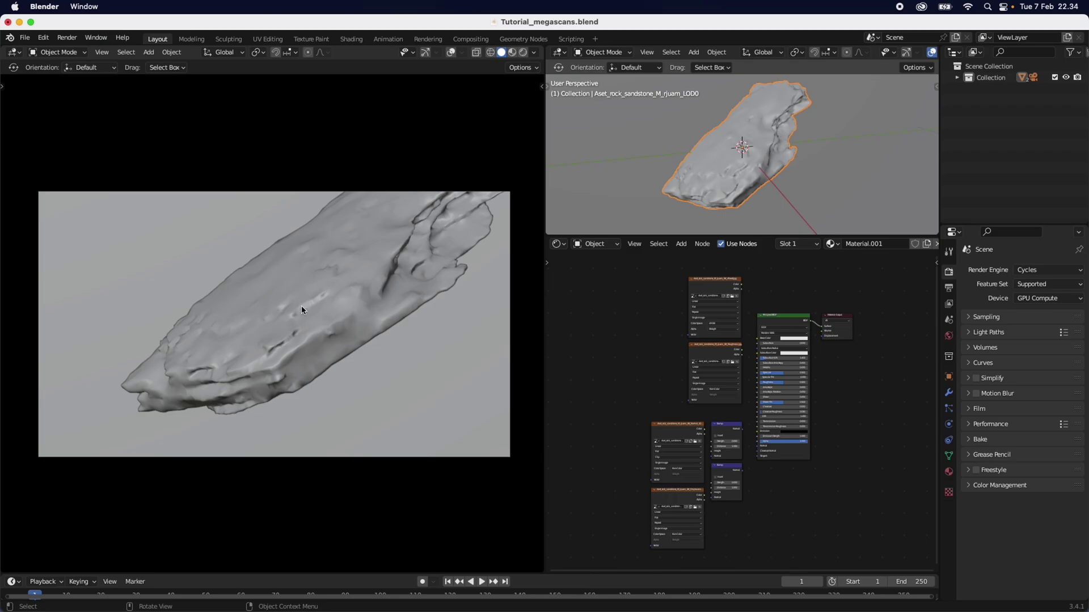
- With the world settings shown, save the file and switch the camera viewport to Rendered shading
{"action": "left_click", "coordinate": [950, 337]}
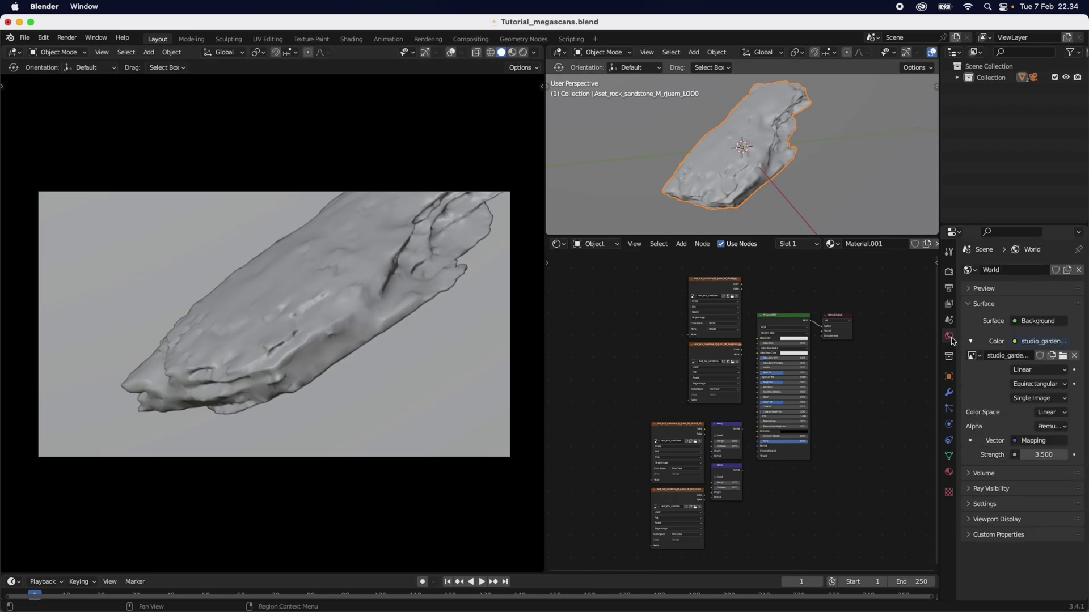
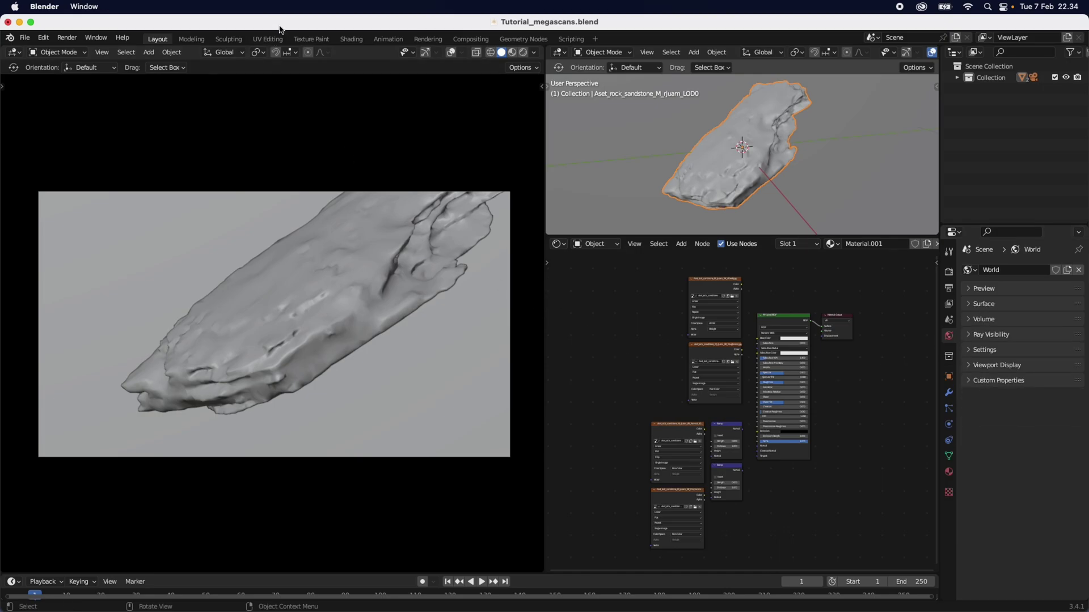
{"action": "key", "text": "super+s"}
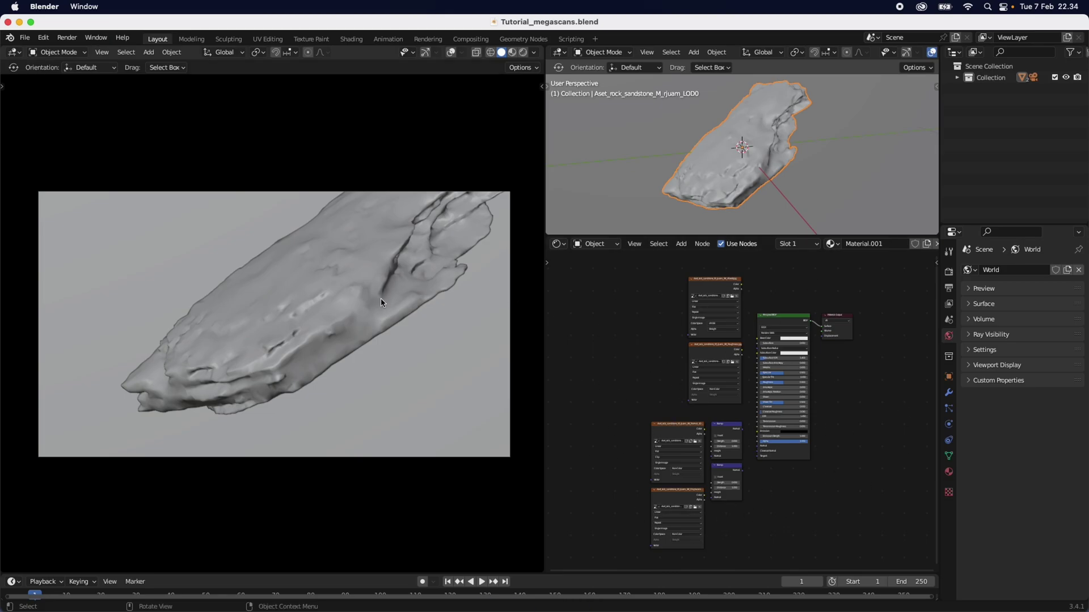
{"action": "left_click", "coordinate": [525, 53]}
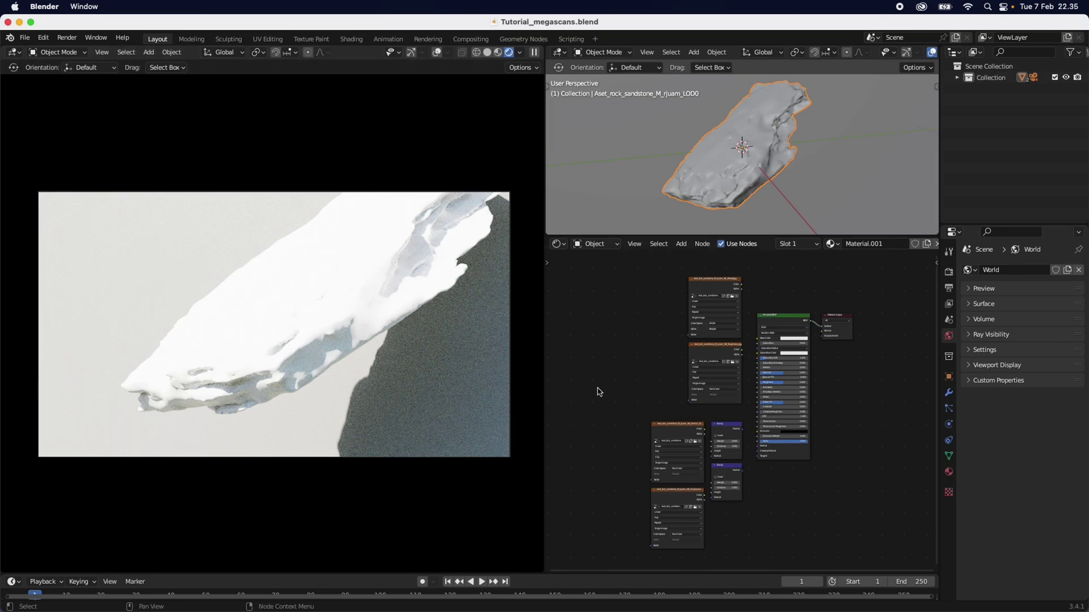
- Unlink the images from all four Image Texture nodes of the rock material
{"action": "scroll", "coordinate": [628, 394], "scroll_direction": "up", "scroll_amount": 2}
{"action": "middle_click_drag", "start_coordinate": [624, 355], "coordinate": [589, 436]}
{"action": "scroll", "coordinate": [589, 436], "scroll_direction": "up", "scroll_amount": 3}
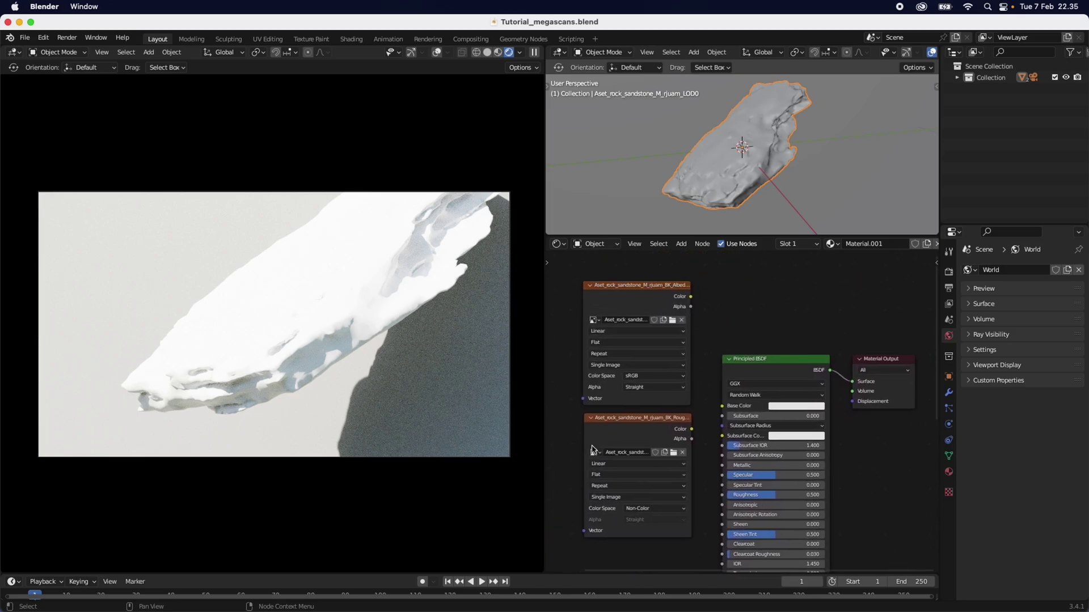
{"action": "middle_click_drag", "start_coordinate": [706, 517], "coordinate": [775, 401]}
{"action": "left_click", "coordinate": [680, 441]}
{"action": "middle_click_drag", "start_coordinate": [812, 522], "coordinate": [780, 514]}
{"action": "left_click", "coordinate": [686, 457]}
{"action": "middle_click_drag", "start_coordinate": [760, 355], "coordinate": [758, 442]}
{"action": "left_click", "coordinate": [733, 398]}
{"action": "middle_click_drag", "start_coordinate": [752, 311], "coordinate": [741, 366]}
{"action": "left_click", "coordinate": [732, 335]}
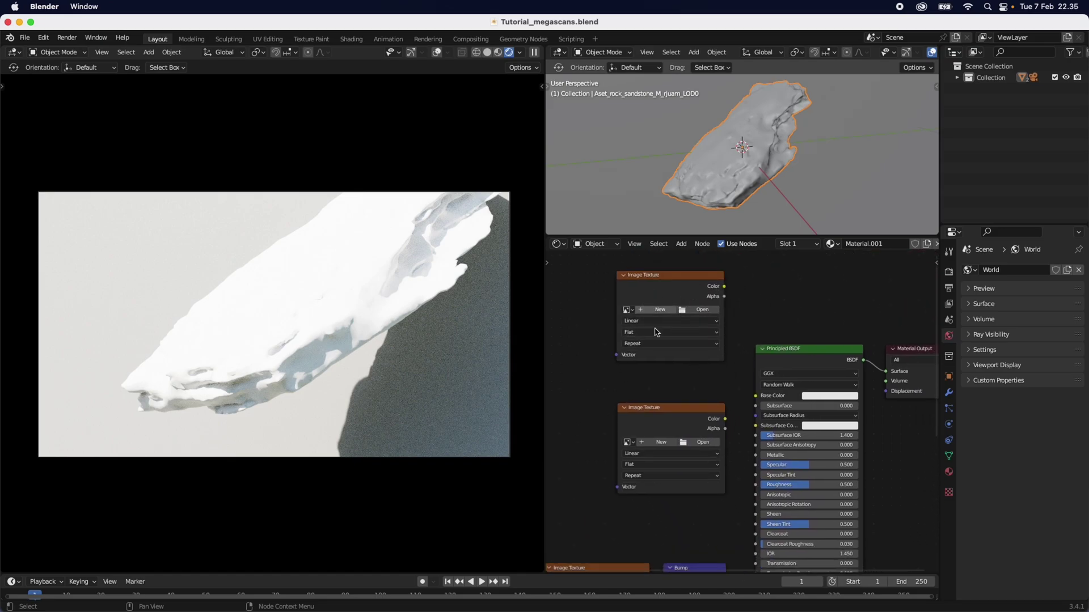
{"action": "key", "text": "shift+a"}
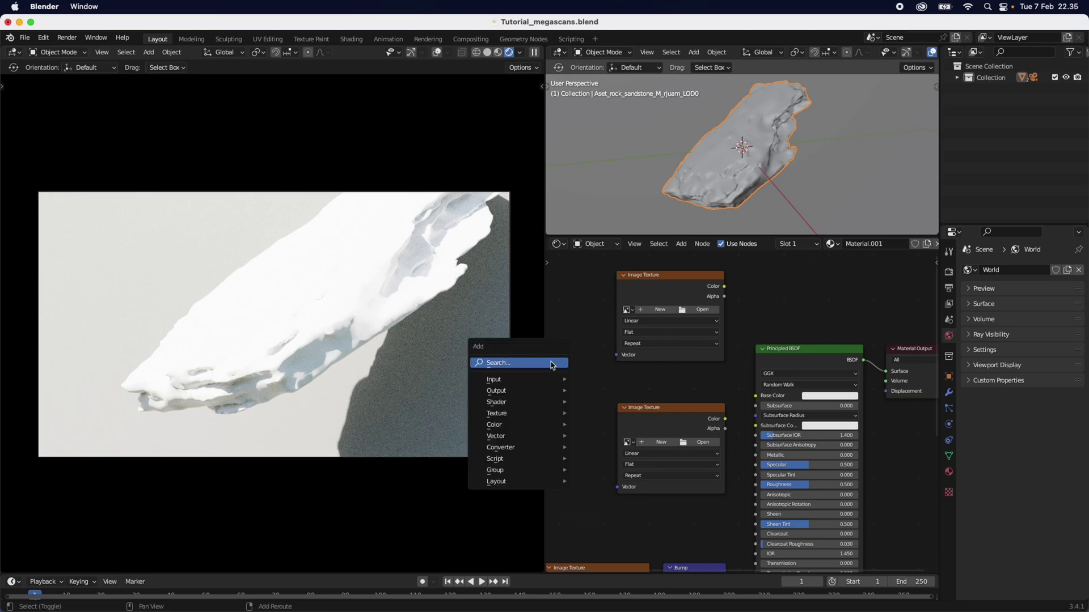
{"action": "left_click", "coordinate": [550, 362]}
{"action": "type", "text": "image"}
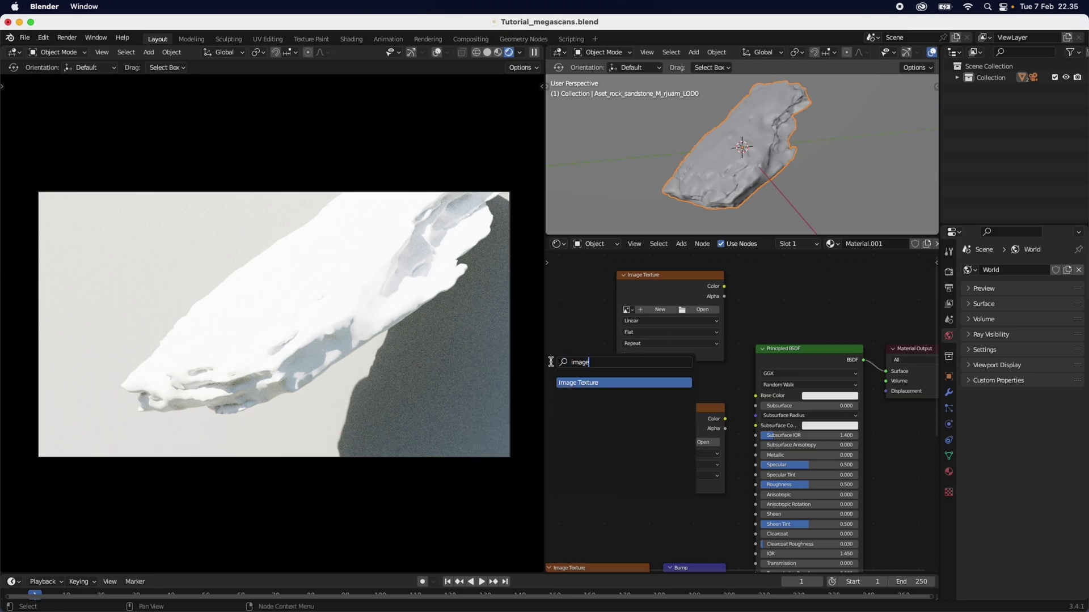
{"action": "key", "text": "BackSpace"}
{"action": "key", "text": "BackSpace"}
{"action": "key", "text": "BackSpace"}
{"action": "key", "text": "BackSpace"}
{"action": "key", "text": "Return"}
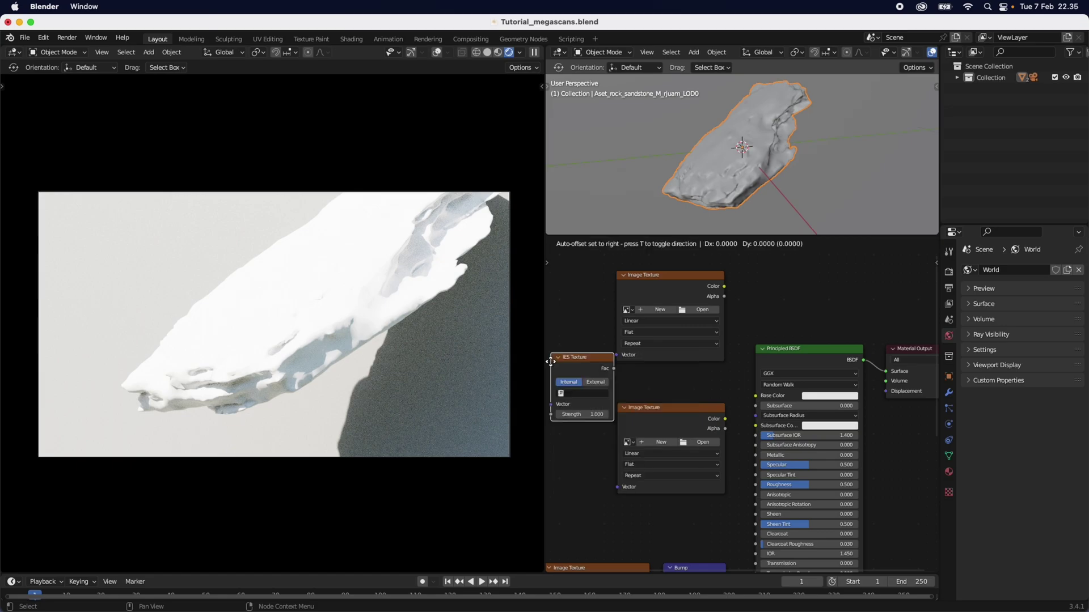
{"action": "key", "text": "Escape"}
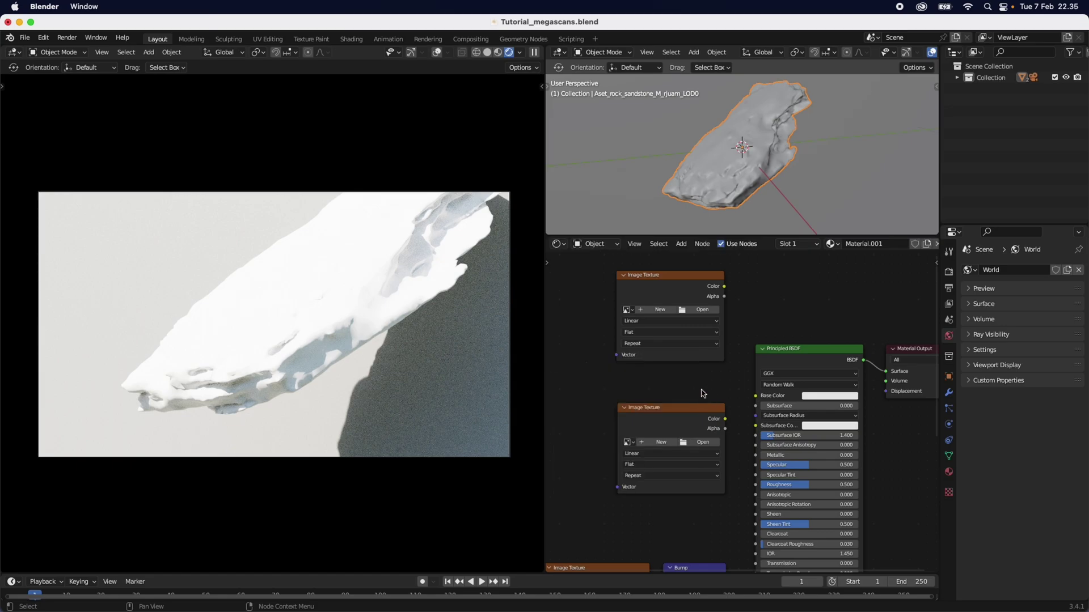
- Load Aset_rock_sandstone_M_rjuam_8K_Albedo.jpg from the rock's folder into the uppermost Image Texture node
{"action": "left_click", "coordinate": [699, 312]}
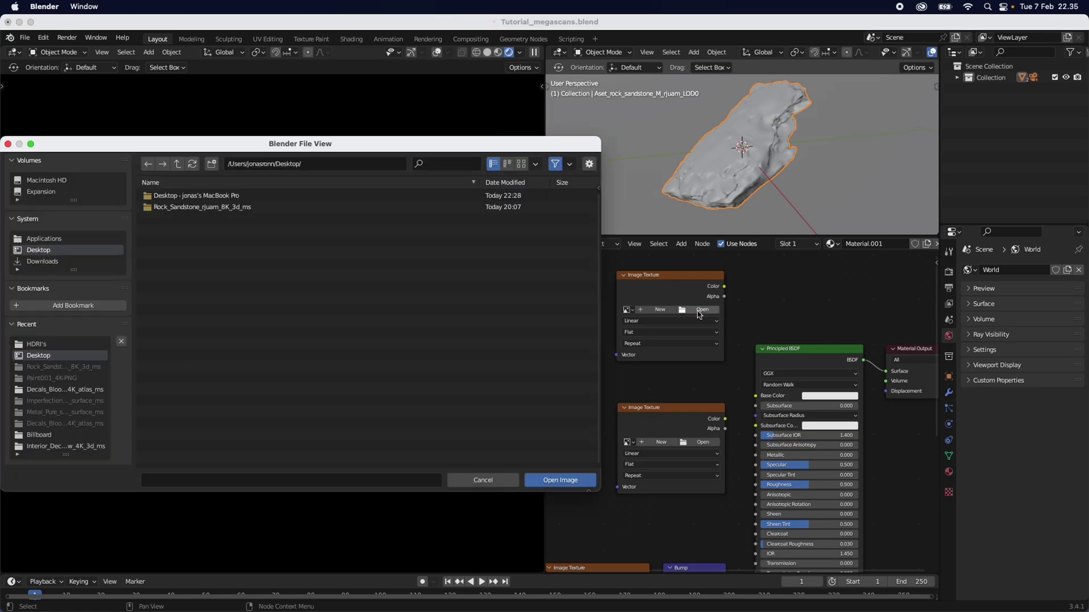
{"action": "double_click", "coordinate": [187, 208]}
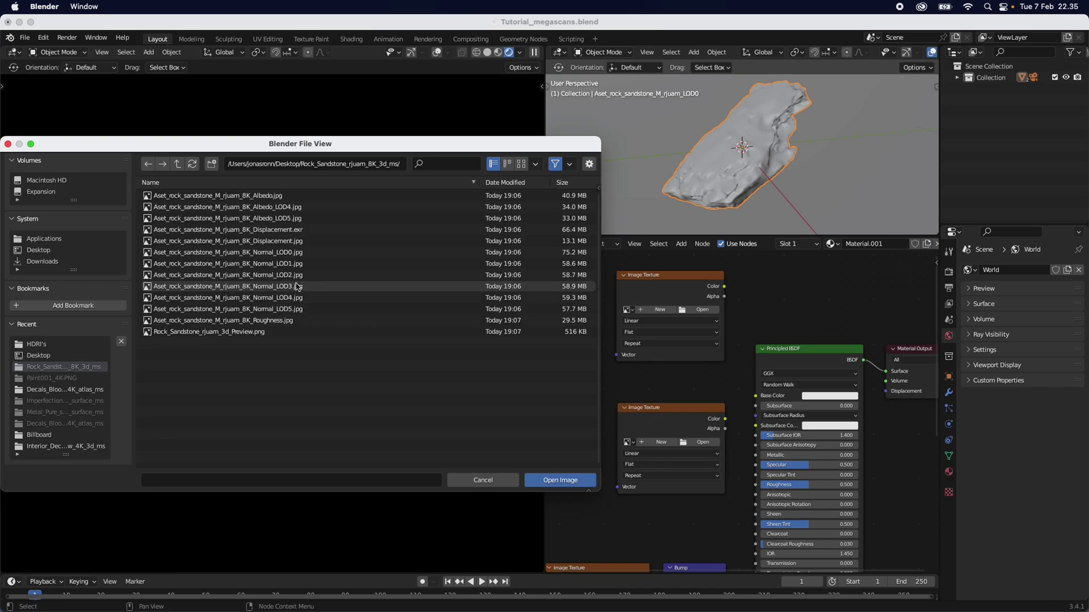
{"action": "double_click", "coordinate": [315, 197]}
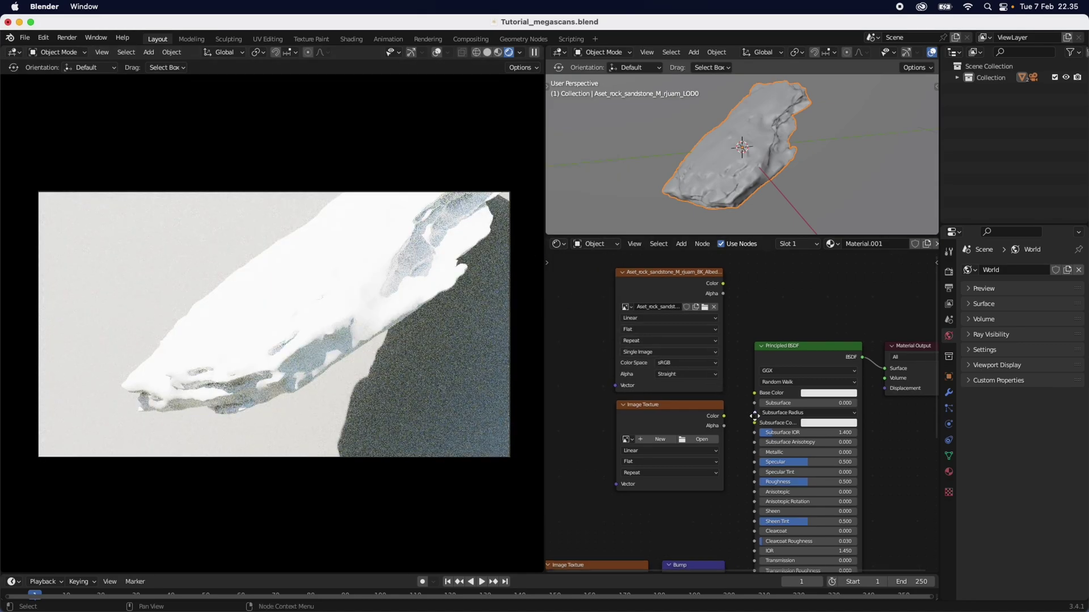
- Load Aset_rock_sandstone_M_rjuam_8K_Roughness.jpg into the second Image Texture node, below the albedo
{"action": "scroll", "coordinate": [754, 415], "scroll_direction": "down", "scroll_amount": 3}
{"action": "scroll", "coordinate": [751, 399], "scroll_direction": "down", "scroll_amount": 3}
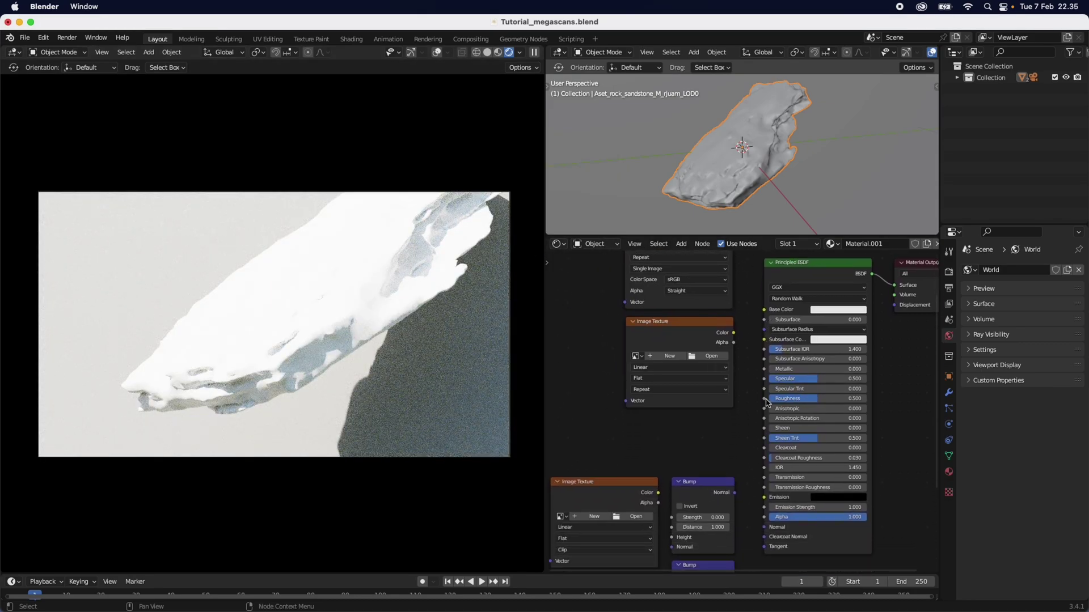
{"action": "left_click", "coordinate": [717, 362]}
{"action": "left_click", "coordinate": [205, 211]}
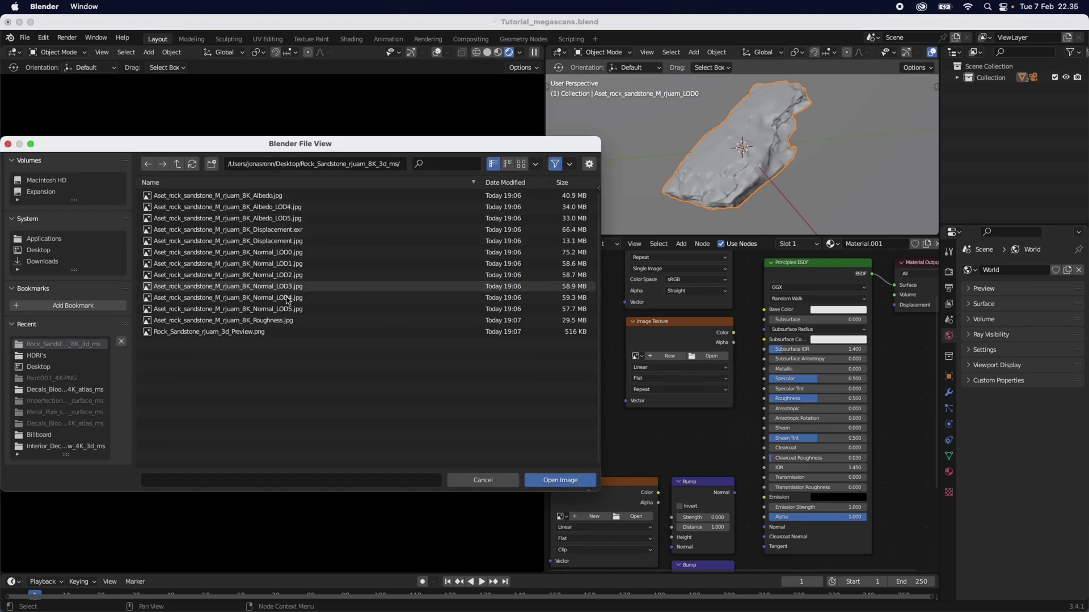
{"action": "double_click", "coordinate": [306, 320]}
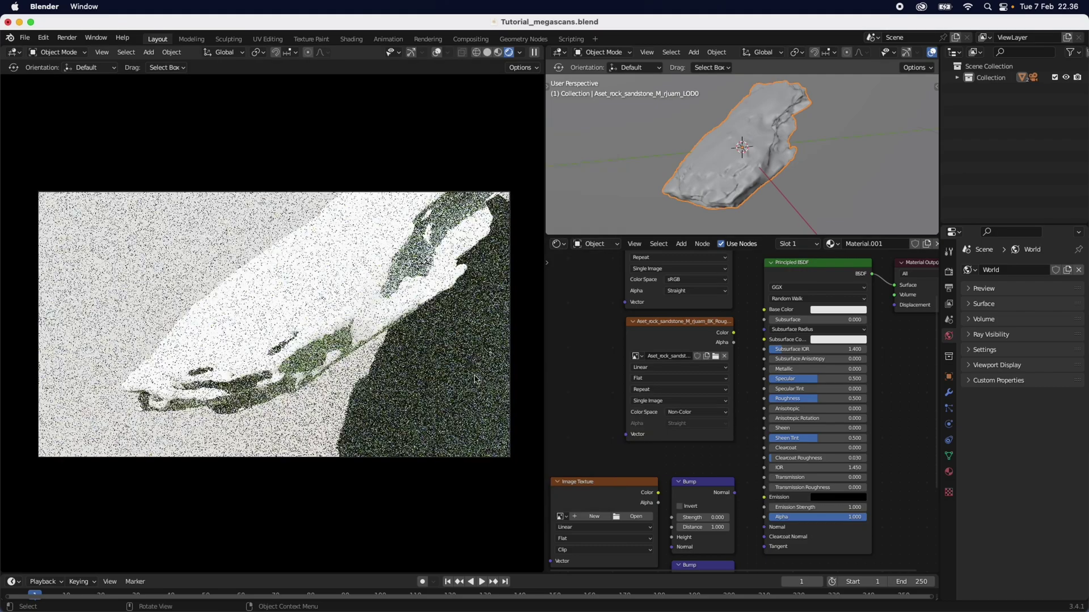
- Load the 8K_Normal_LOD0.jpg and 8K_Displacement.jpg maps into the two Image Texture nodes beside the Bump nodes, normal above displacement
{"action": "middle_click_drag", "start_coordinate": [609, 404], "coordinate": [702, 505]}
{"action": "middle_click_drag", "start_coordinate": [714, 398], "coordinate": [702, 444]}
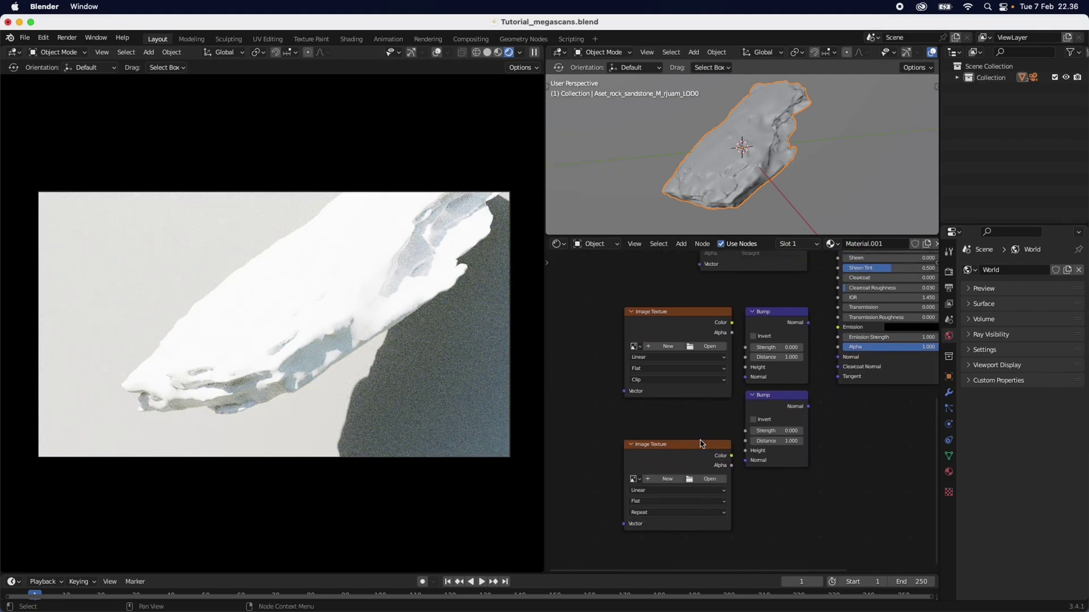
{"action": "left_click", "coordinate": [709, 347]}
{"action": "double_click", "coordinate": [283, 206]}
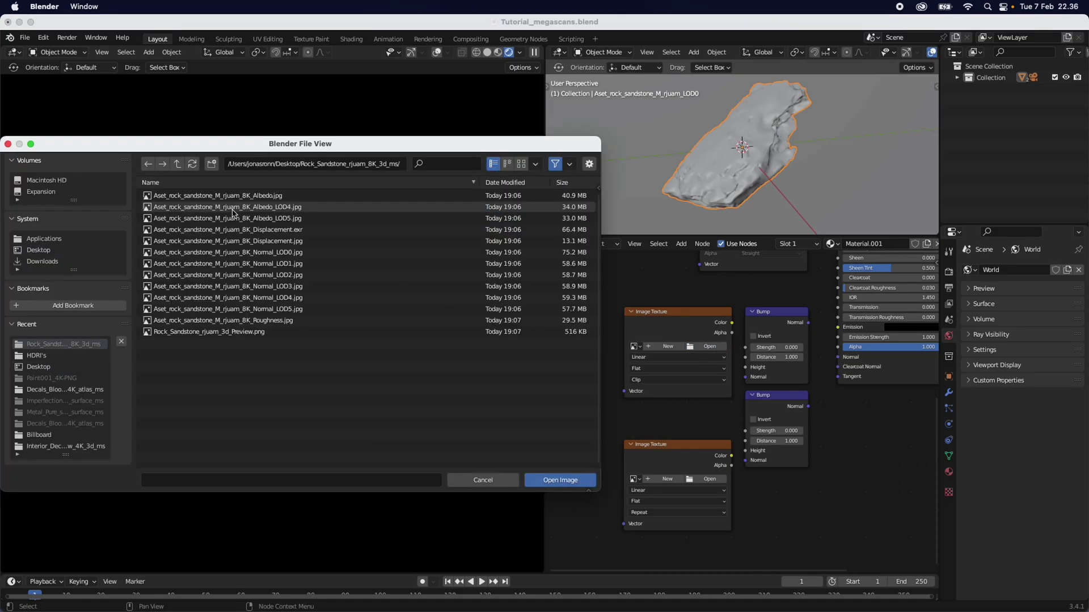
{"action": "double_click", "coordinate": [291, 258]}
{"action": "left_click", "coordinate": [692, 479]}
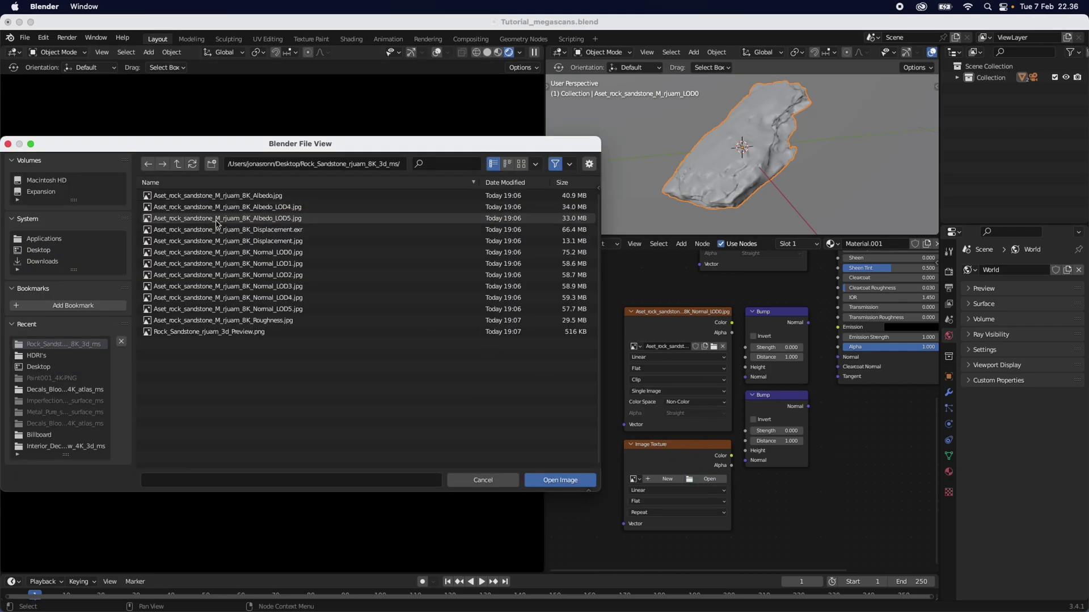
{"action": "double_click", "coordinate": [291, 243]}
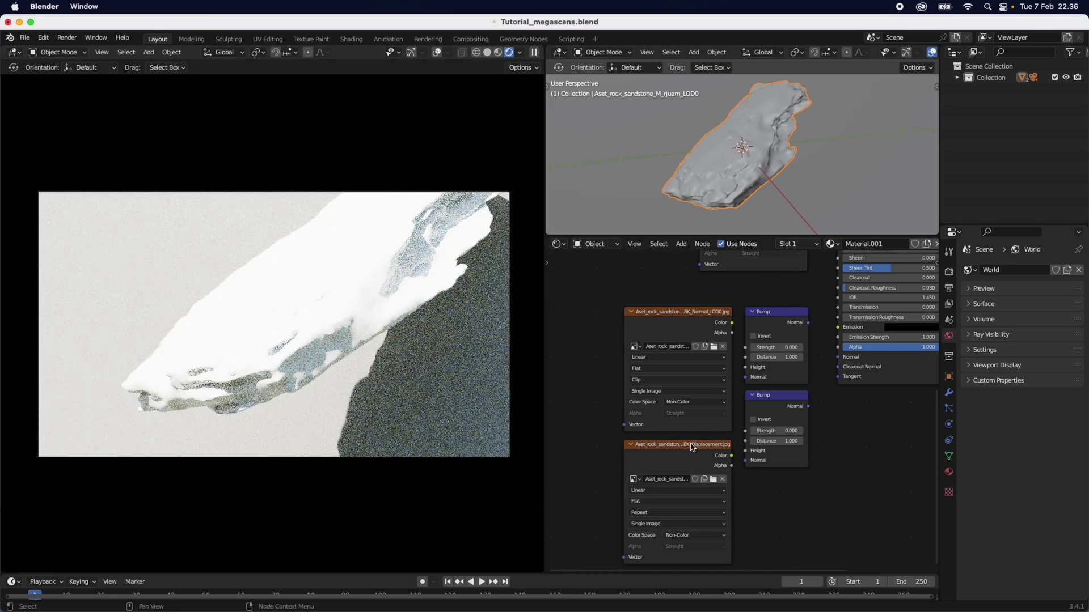
- Move the normal and displacement texture nodes together with both Bump nodes further left, away from the Principled BSDF
{"action": "middle_click_drag", "start_coordinate": [853, 421], "coordinate": [821, 451]}
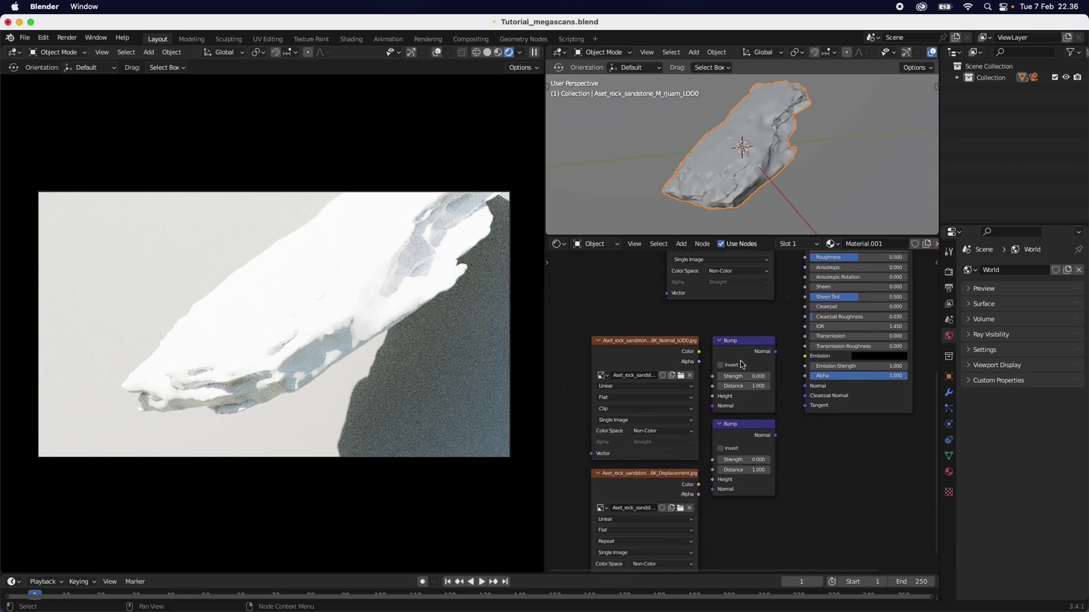
{"action": "left_click", "coordinate": [749, 344]}
{"action": "scroll", "coordinate": [803, 461], "scroll_direction": "down", "scroll_amount": 3}
{"action": "left_click_drag", "start_coordinate": [777, 520], "coordinate": [689, 383]}
{"action": "left_click", "coordinate": [688, 382]}
{"action": "left_click_drag", "start_coordinate": [621, 361], "coordinate": [747, 481]}
{"action": "left_click_drag", "start_coordinate": [681, 371], "coordinate": [609, 372]}
{"action": "left_click", "coordinate": [699, 406]}
- Connect the albedo texture's Color output to the Base Color input of the Principled BSDF
{"action": "middle_click_drag", "start_coordinate": [700, 406], "coordinate": [702, 476]}
{"action": "scroll", "coordinate": [715, 388], "scroll_direction": "up", "scroll_amount": 3}
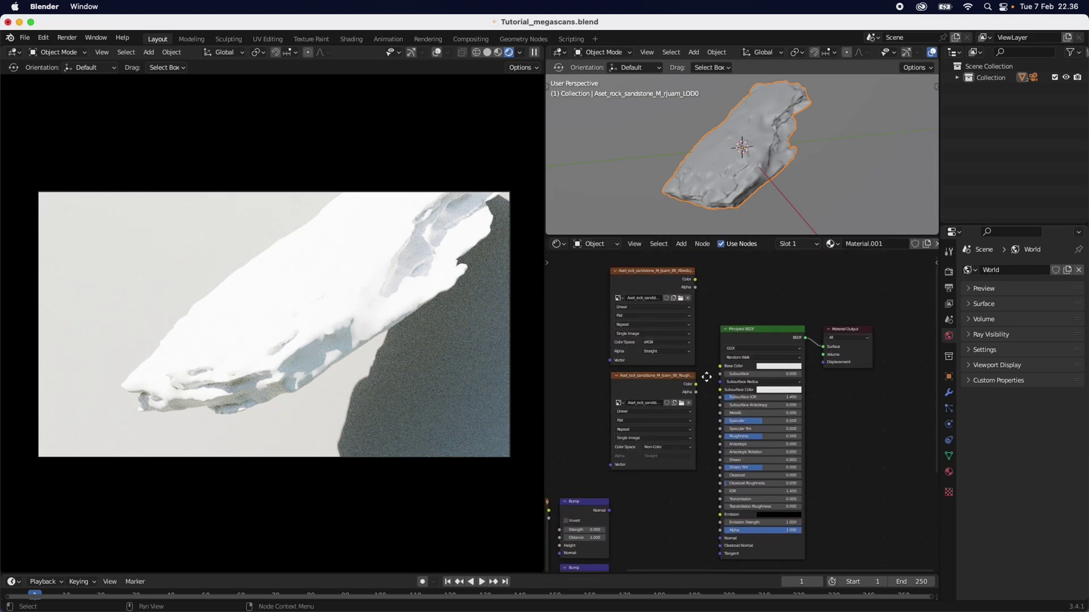
{"action": "scroll", "coordinate": [717, 391], "scroll_direction": "up", "scroll_amount": 2}
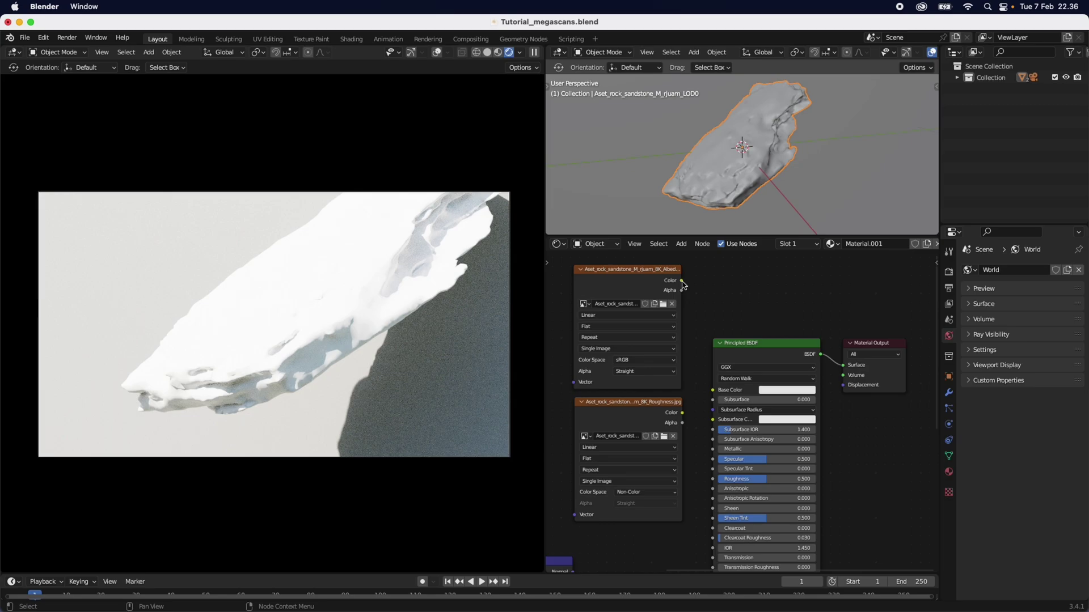
{"action": "left_click_drag", "start_coordinate": [682, 281], "coordinate": [721, 394]}
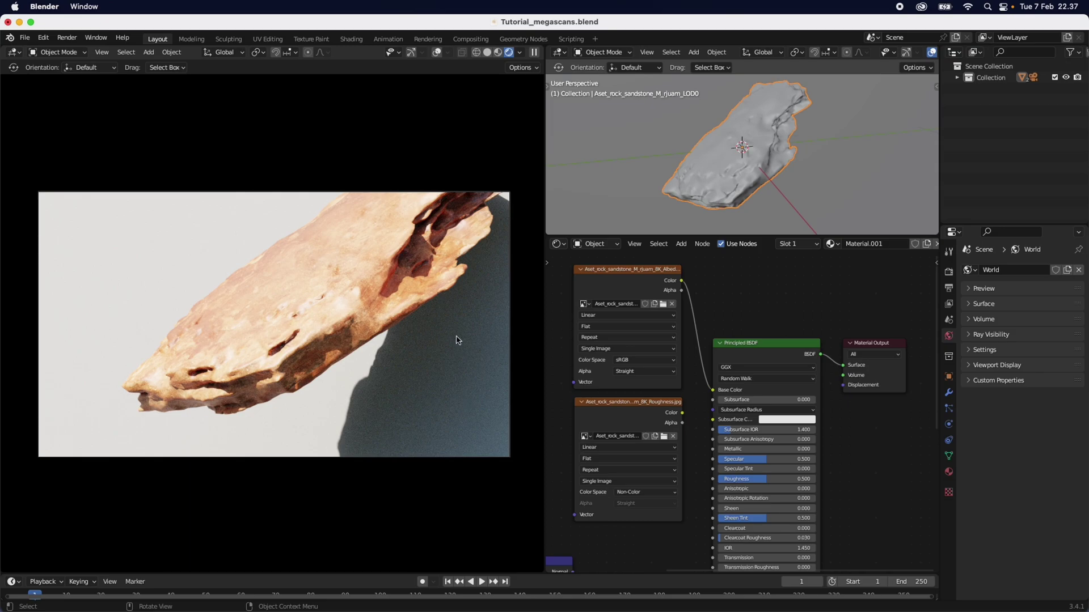
{"action": "middle_click_drag", "start_coordinate": [709, 499], "coordinate": [708, 375]}
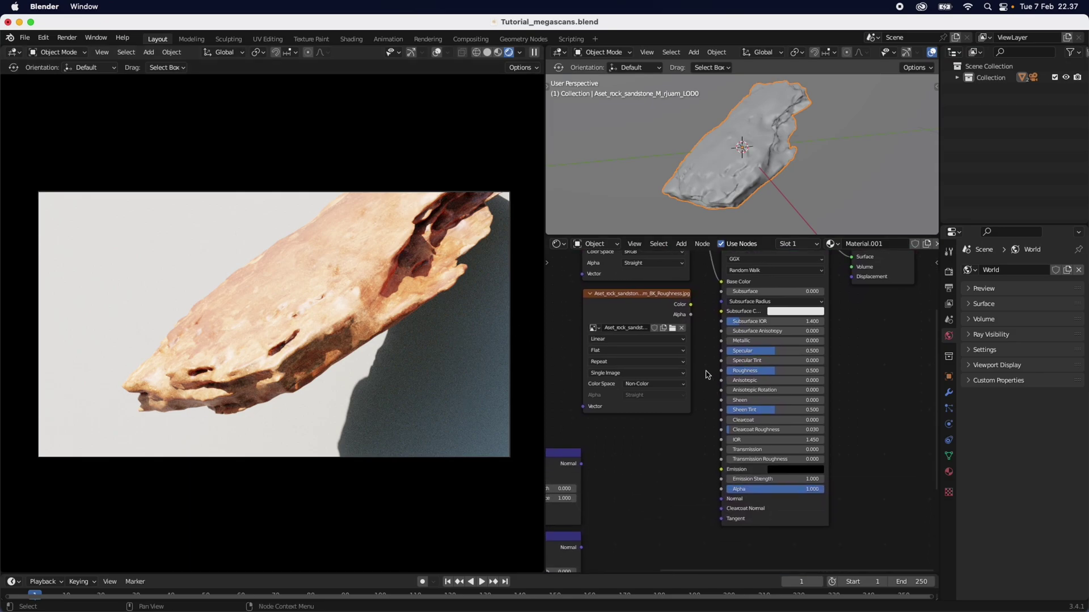
- Connect the roughness texture's Color output to the Roughness input of the Principled BSDF
{"action": "left_click_drag", "start_coordinate": [692, 304], "coordinate": [724, 374]}
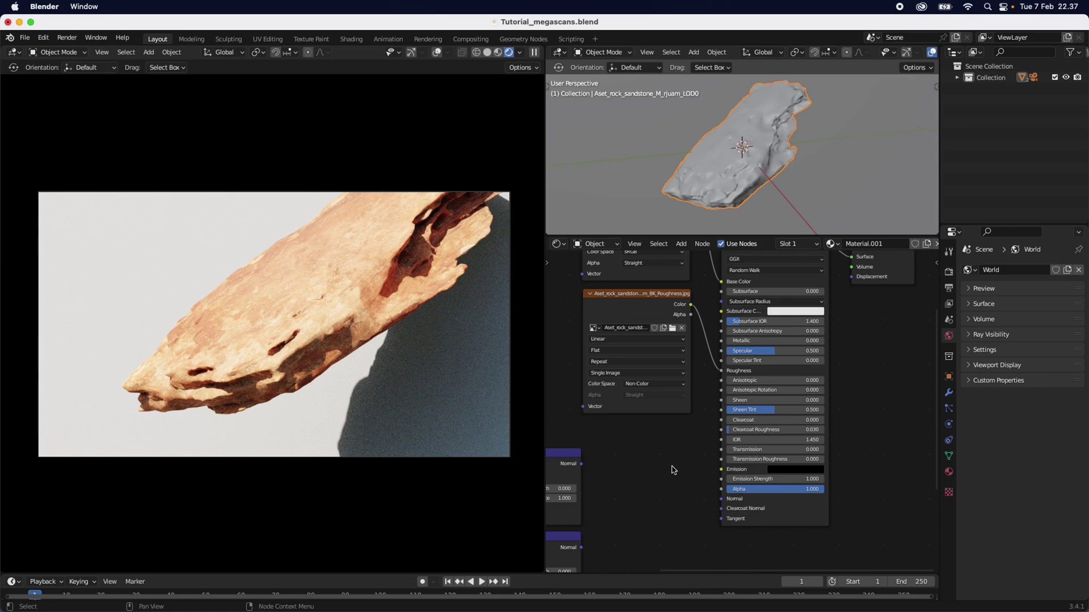
- Add a Normal Map node and wire it between the normal texture's Color output and the Principled BSDF's Normal input
{"action": "middle_click_drag", "start_coordinate": [651, 486], "coordinate": [728, 424]}
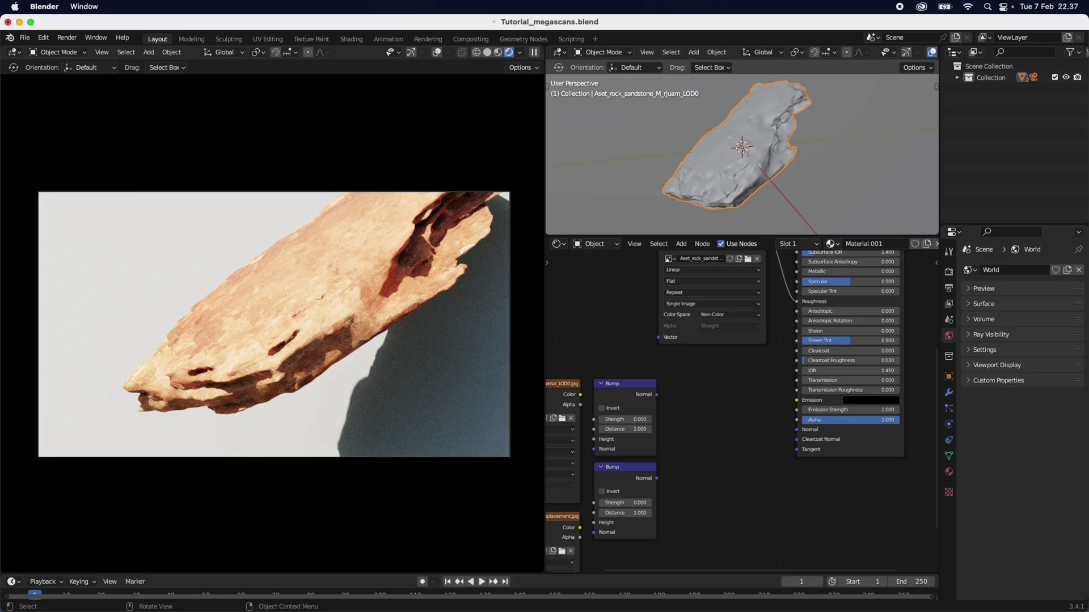
{"action": "key", "text": "super+Tab"}
{"action": "middle_click_drag", "start_coordinate": [743, 430], "coordinate": [821, 343]}
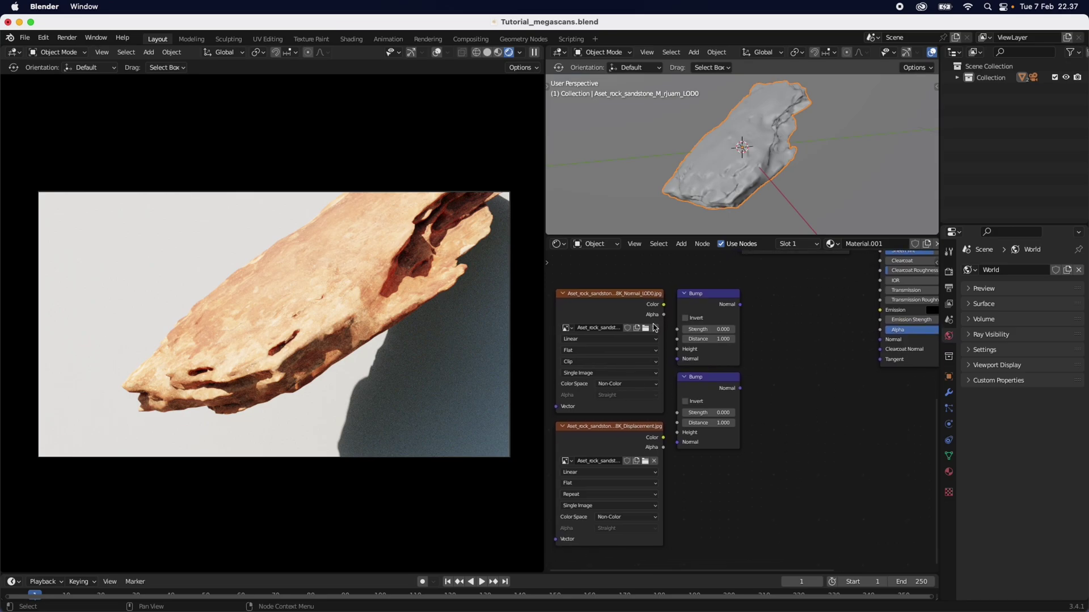
{"action": "scroll", "coordinate": [737, 385], "scroll_direction": "up", "scroll_amount": 5}
{"action": "scroll", "coordinate": [738, 386], "scroll_direction": "right", "scroll_amount": 5}
{"action": "key", "text": "shift+a"}
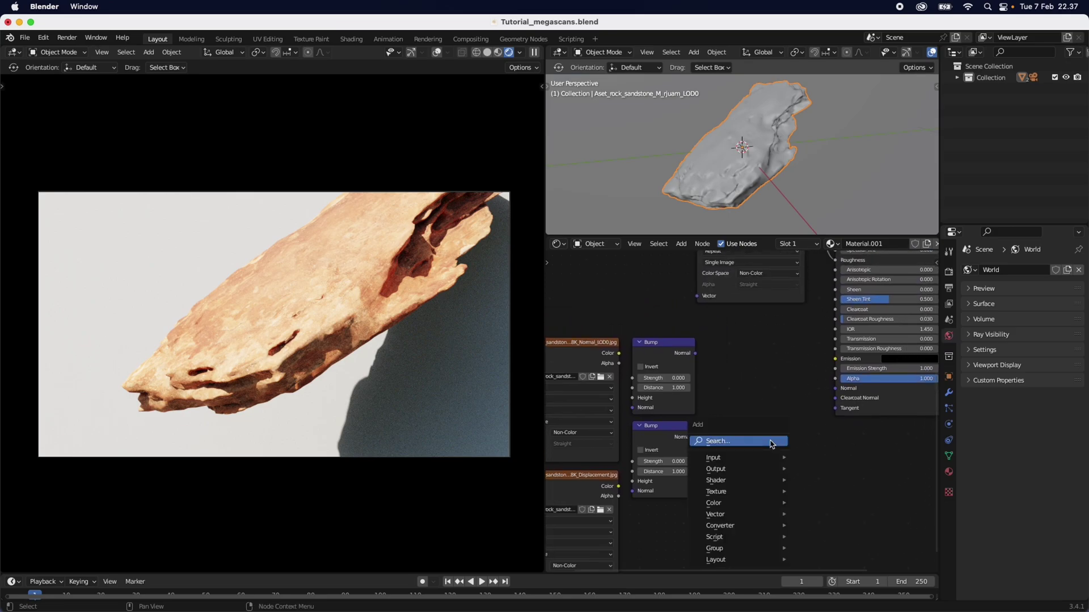
{"action": "left_click", "coordinate": [772, 444]}
{"action": "type", "text": "normal"}
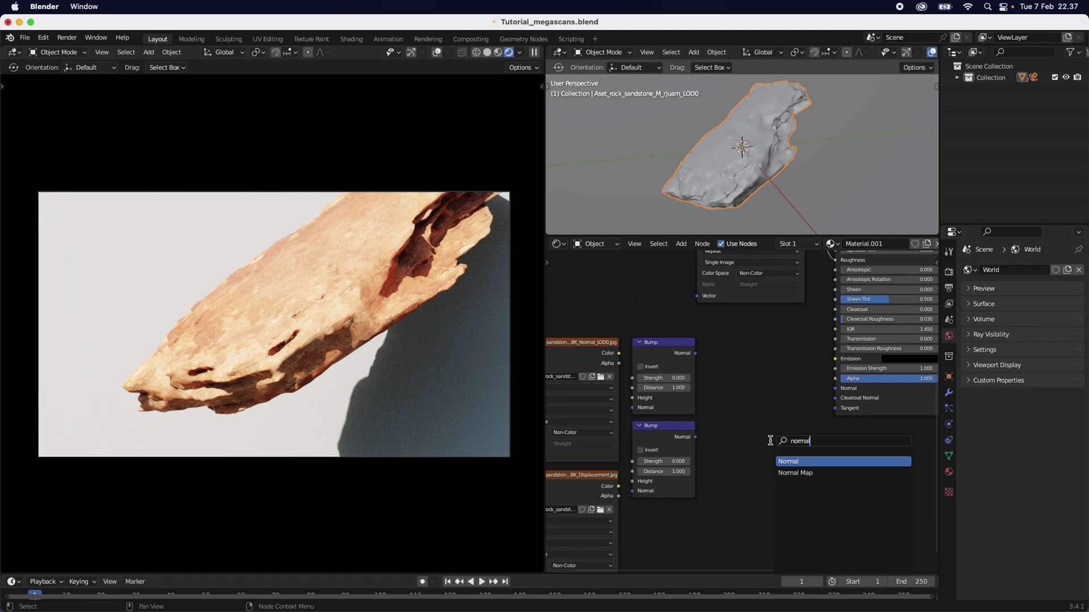
{"action": "key", "text": "Down"}
{"action": "key", "text": "Return"}
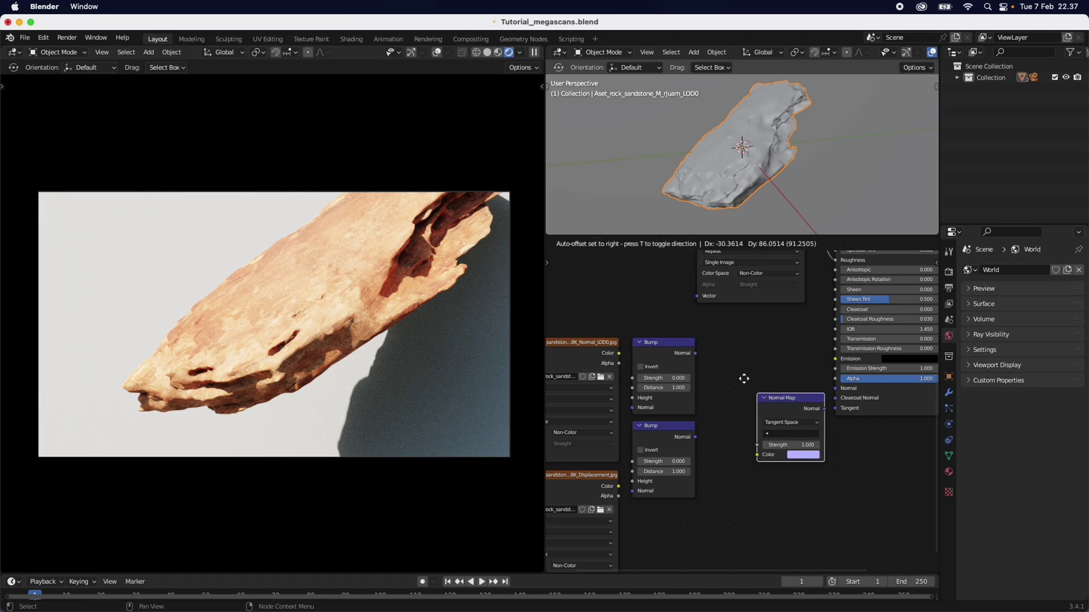
{"action": "left_click", "coordinate": [786, 359]}
{"action": "left_click_drag", "start_coordinate": [794, 355], "coordinate": [835, 389]}
{"action": "left_click_drag", "start_coordinate": [619, 354], "coordinate": [729, 402]}
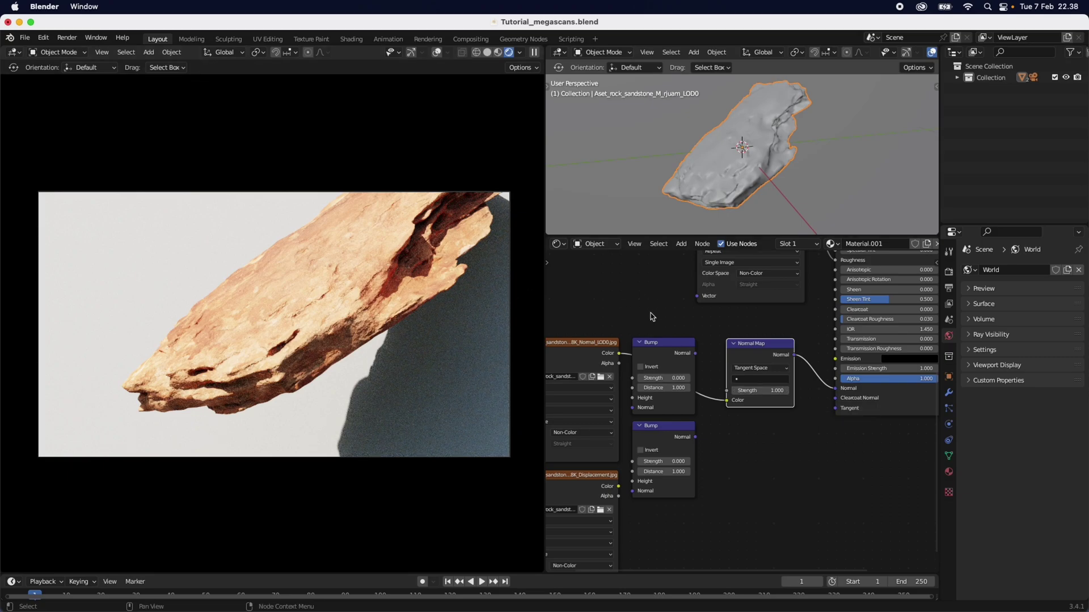
- Try Normal Map strengths of 5 and 1, settle on 2, and save the file
{"action": "left_click", "coordinate": [763, 390]}
{"action": "type", "text": "5"}
{"action": "key", "text": "Return"}
{"action": "left_click", "coordinate": [762, 390]}
{"action": "type", "text": "1"}
{"action": "key", "text": "Return"}
{"action": "left_click", "coordinate": [763, 390]}
{"action": "type", "text": "2"}
{"action": "key", "text": "Return"}
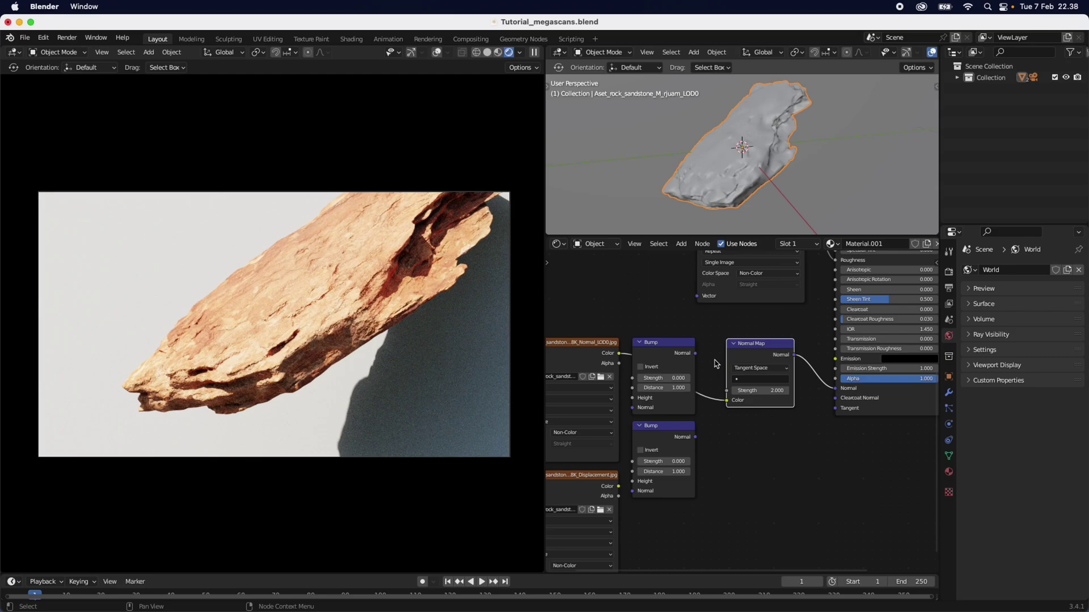
{"action": "key", "text": "super+s"}
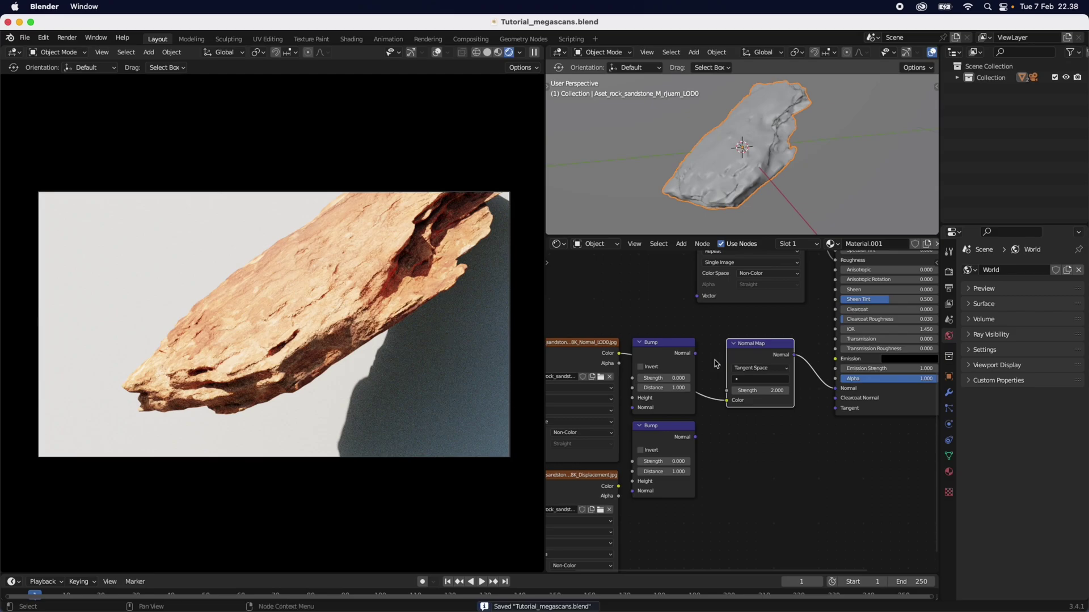
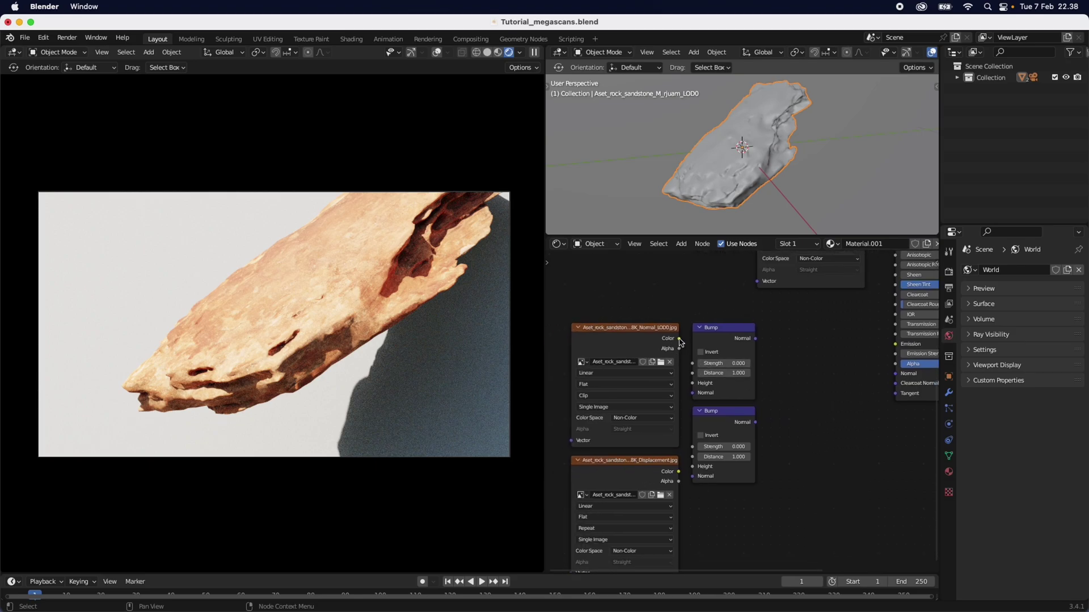
- Connect the normal texture's Color to the upper Bump's Height and the displacement texture's Color to the lower Bump's Height
{"action": "left_click_drag", "start_coordinate": [679, 339], "coordinate": [692, 383]}
{"action": "scroll", "coordinate": [688, 534], "scroll_direction": "down", "scroll_amount": 2}
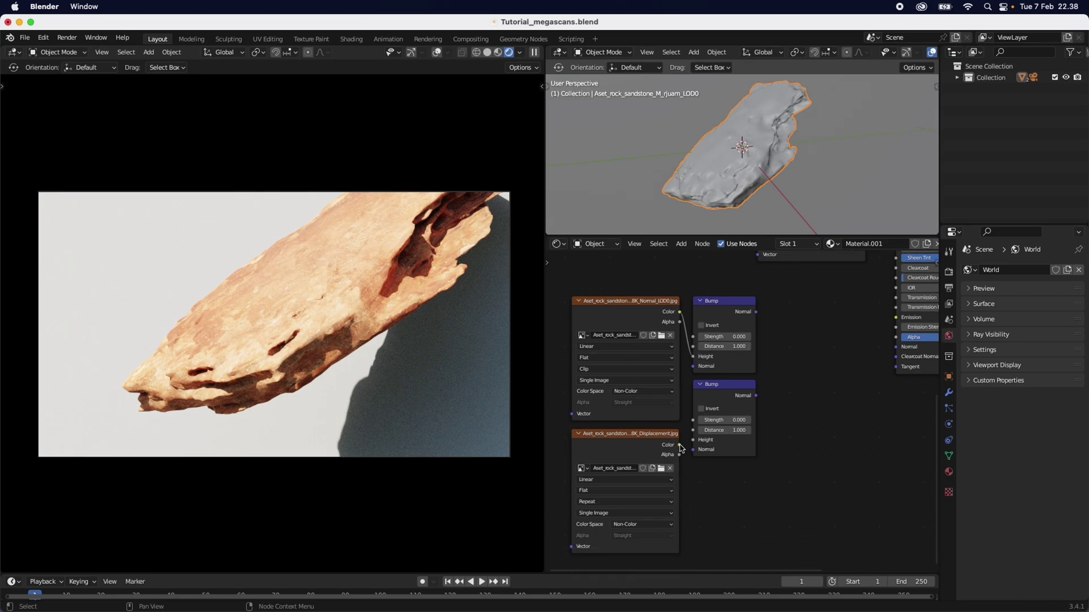
{"action": "left_click_drag", "start_coordinate": [681, 448], "coordinate": [693, 440]}
- Chain the lower Bump's Normal output into the upper Bump's Normal input, and connect the upper Bump's Normal output to the Principled BSDF's Normal
{"action": "scroll", "coordinate": [777, 448], "scroll_direction": "up", "scroll_amount": 2}
{"action": "scroll", "coordinate": [777, 448], "scroll_direction": "right", "scroll_amount": 2}
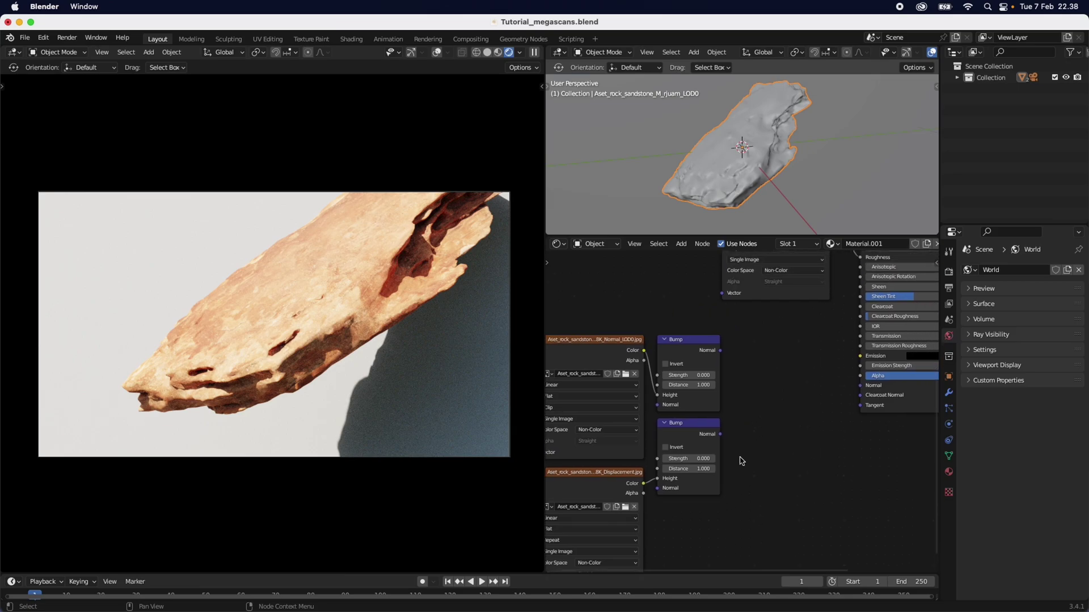
{"action": "left_click_drag", "start_coordinate": [720, 434], "coordinate": [657, 408]}
{"action": "left_click_drag", "start_coordinate": [772, 439], "coordinate": [692, 398]}
{"action": "mouse_move", "coordinate": [693, 350]}
{"action": "left_mouse_down"}
{"action": "mouse_move", "coordinate": [771, 347]}
{"action": "mouse_move", "coordinate": [701, 344]}
{"action": "left_mouse_up"}
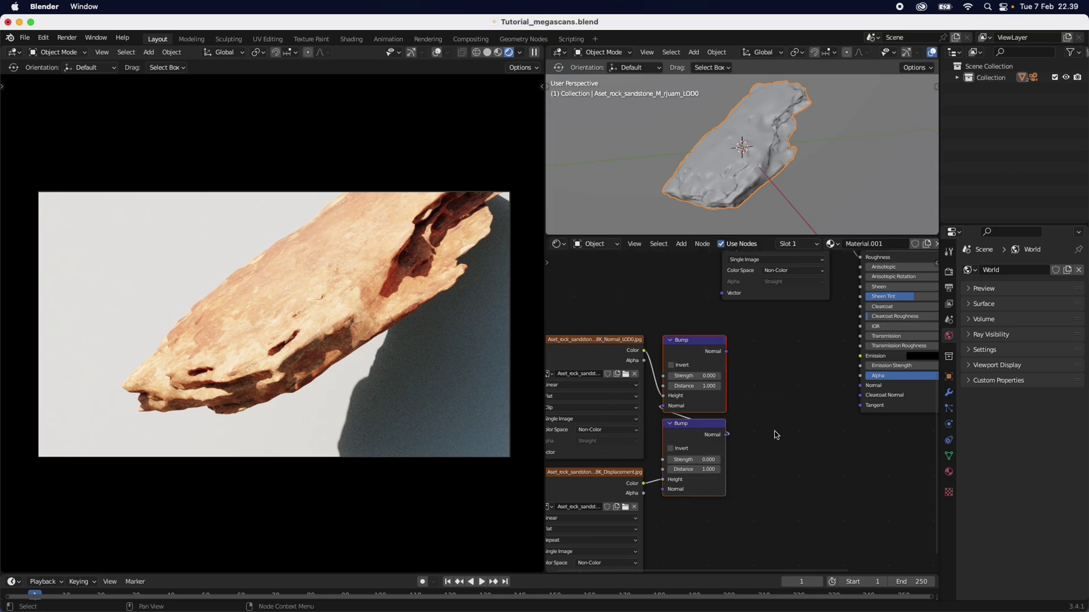
{"action": "scroll", "coordinate": [781, 420], "scroll_direction": "right", "scroll_amount": 3}
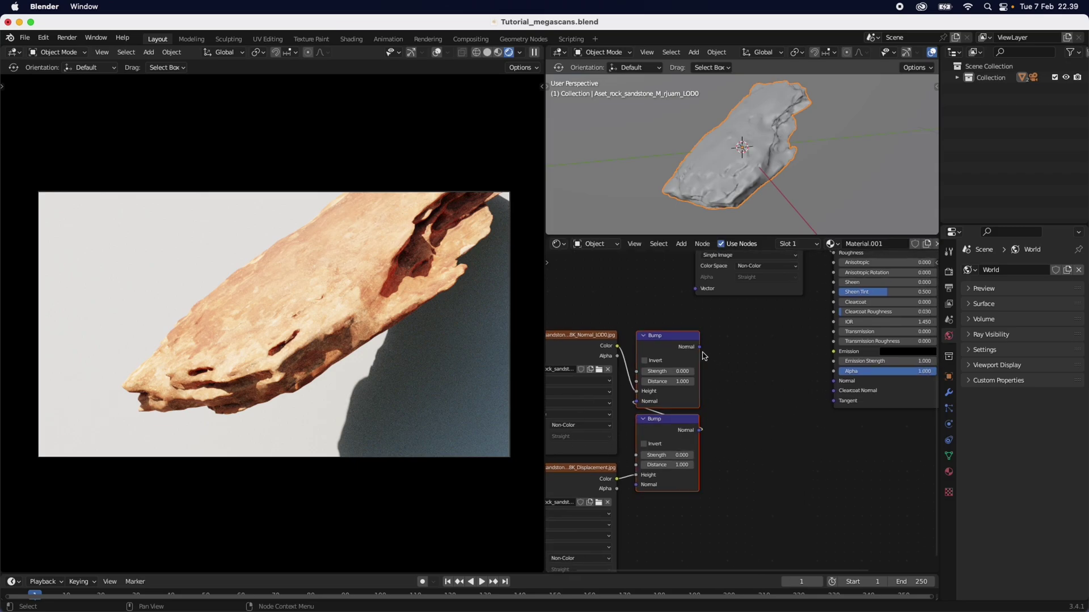
{"action": "left_click_drag", "start_coordinate": [700, 347], "coordinate": [841, 388]}
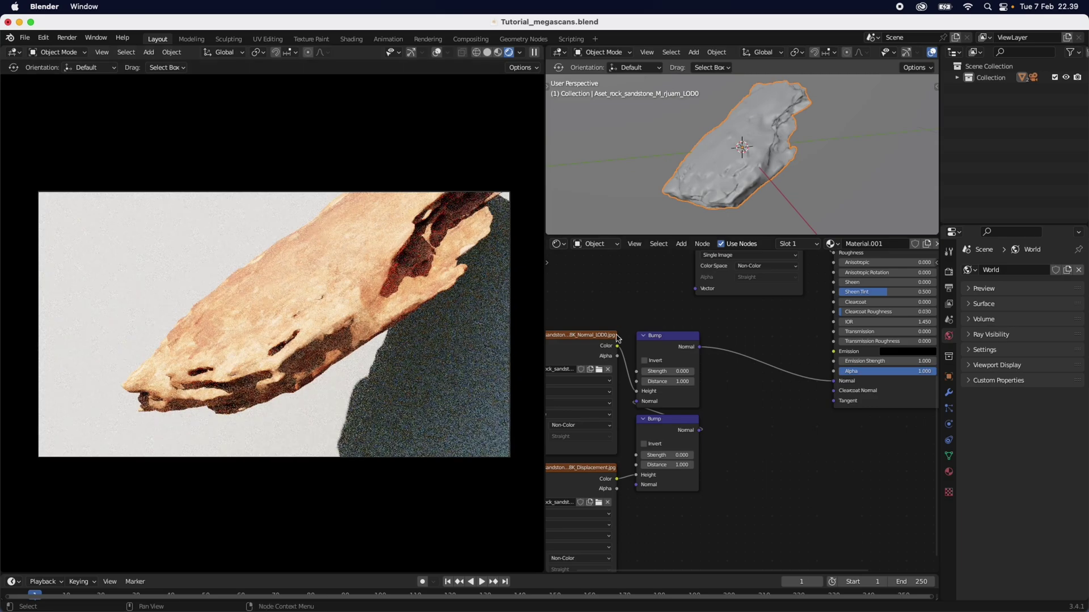
- Set the Strength of the upper Bump node, fed by the normal texture, to 1
{"action": "scroll", "coordinate": [734, 513], "scroll_direction": "left", "scroll_amount": 5}
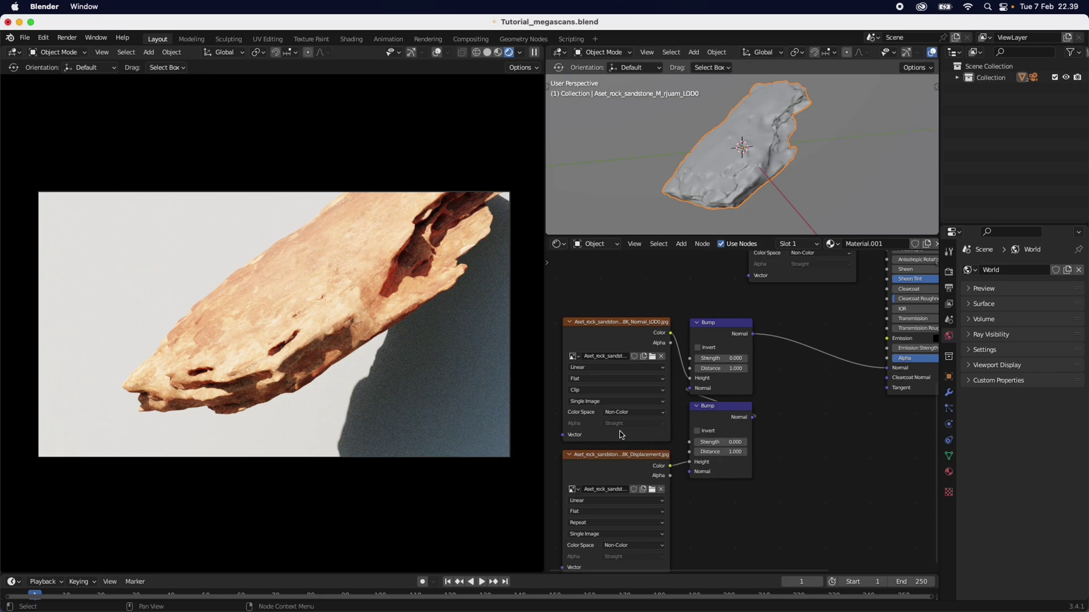
{"action": "left_click", "coordinate": [731, 361]}
{"action": "type", "text": "1"}
{"action": "key", "text": "Return"}
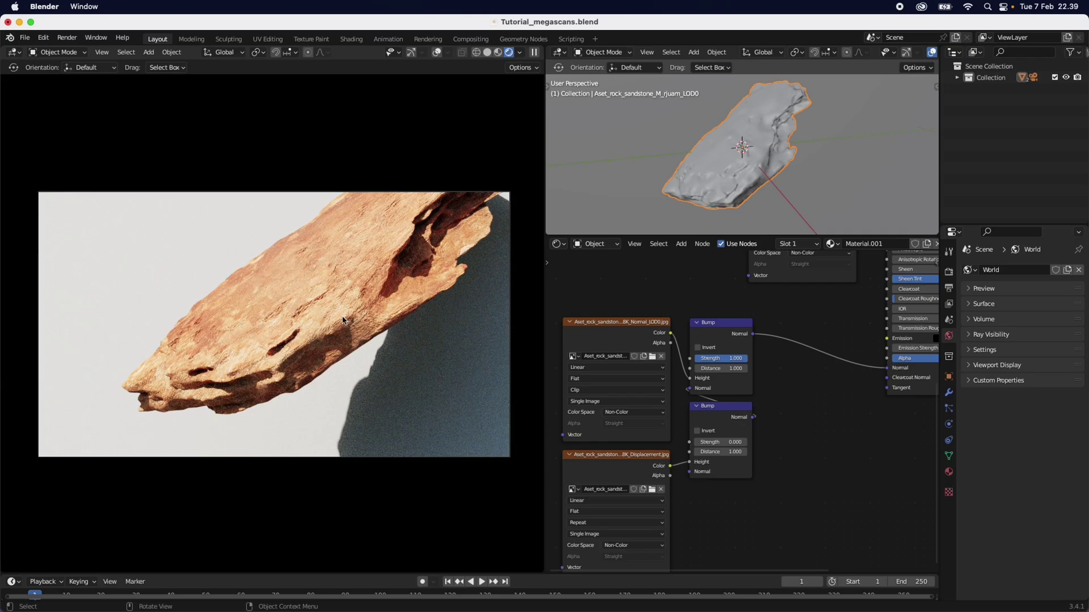
- Reduce the upper Bump node's Strength to about 0.18 and refine it to 0.1
{"action": "scroll", "coordinate": [343, 328], "scroll_direction": "up", "scroll_amount": 5}
{"action": "scroll", "coordinate": [332, 354], "scroll_direction": "up", "scroll_amount": 6}
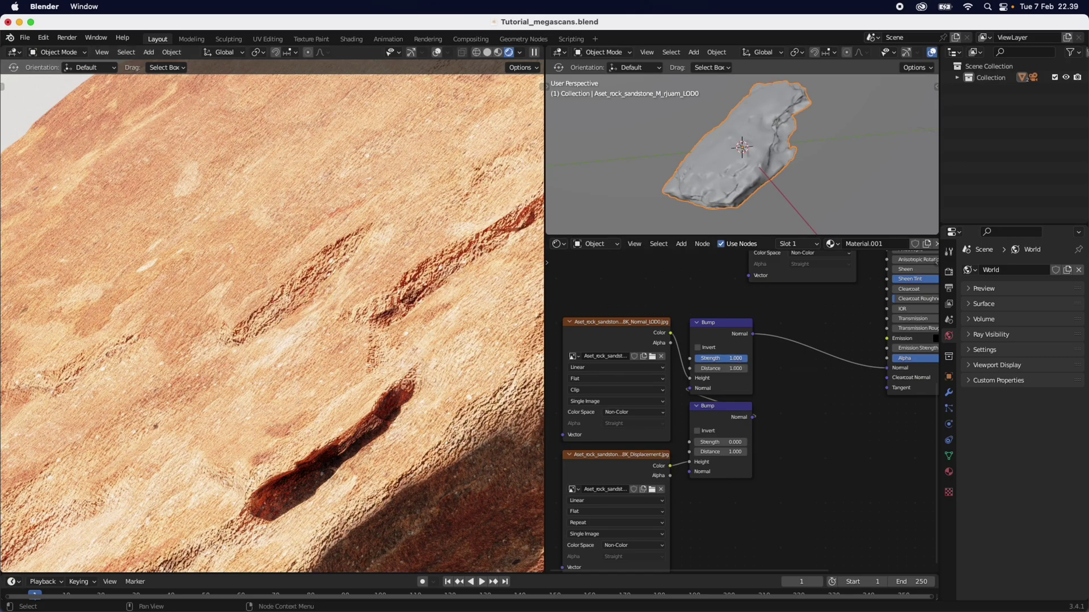
{"action": "left_click_drag", "start_coordinate": [731, 358], "coordinate": [689, 359]}
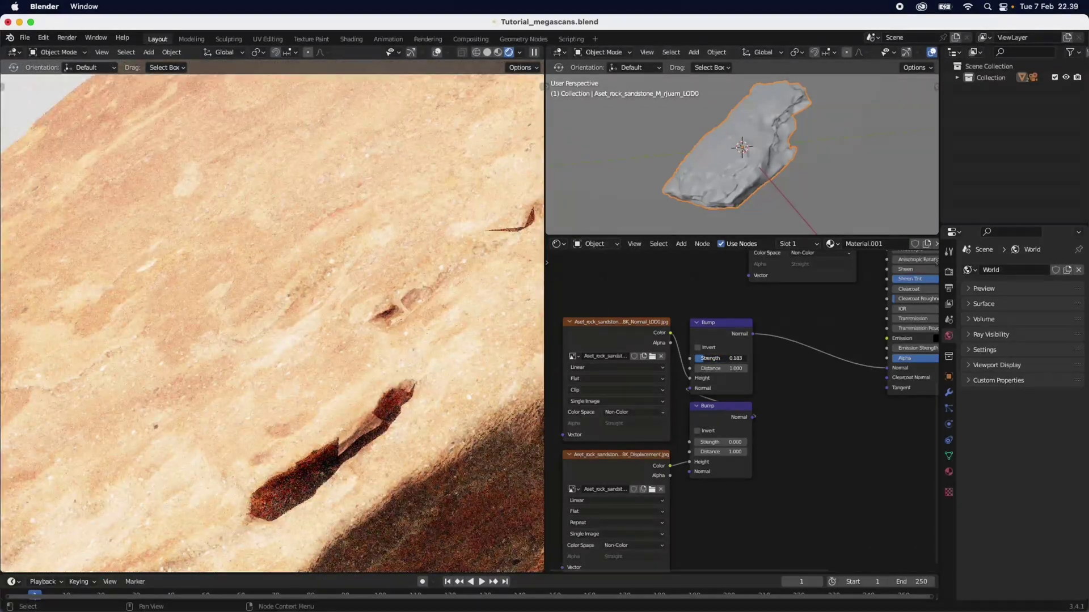
{"action": "left_click", "coordinate": [704, 359]}
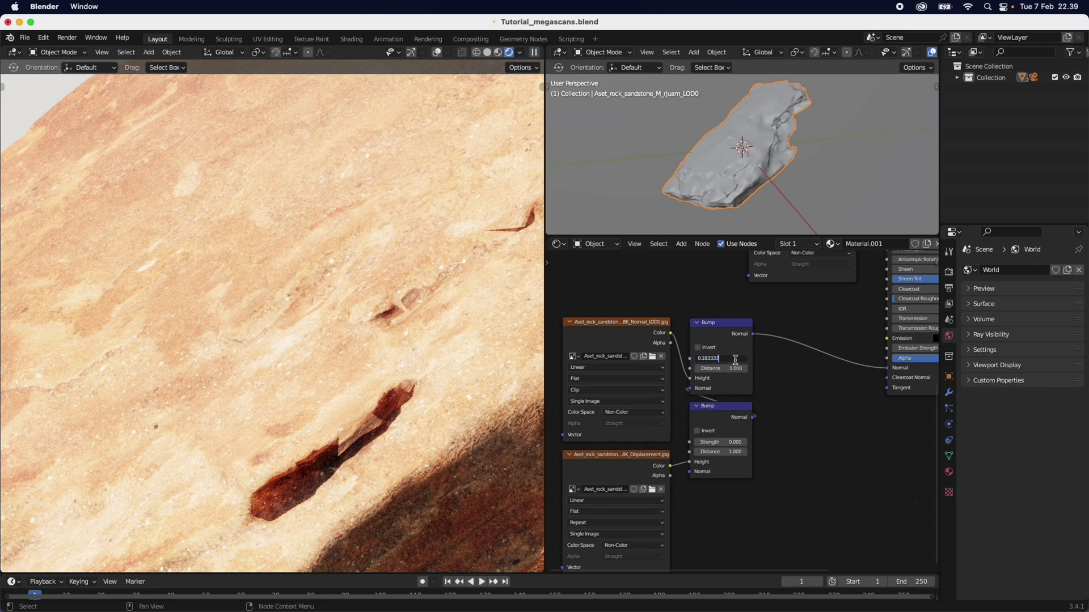
{"action": "type", "text": "0.1"}
{"action": "key", "text": "Return"}
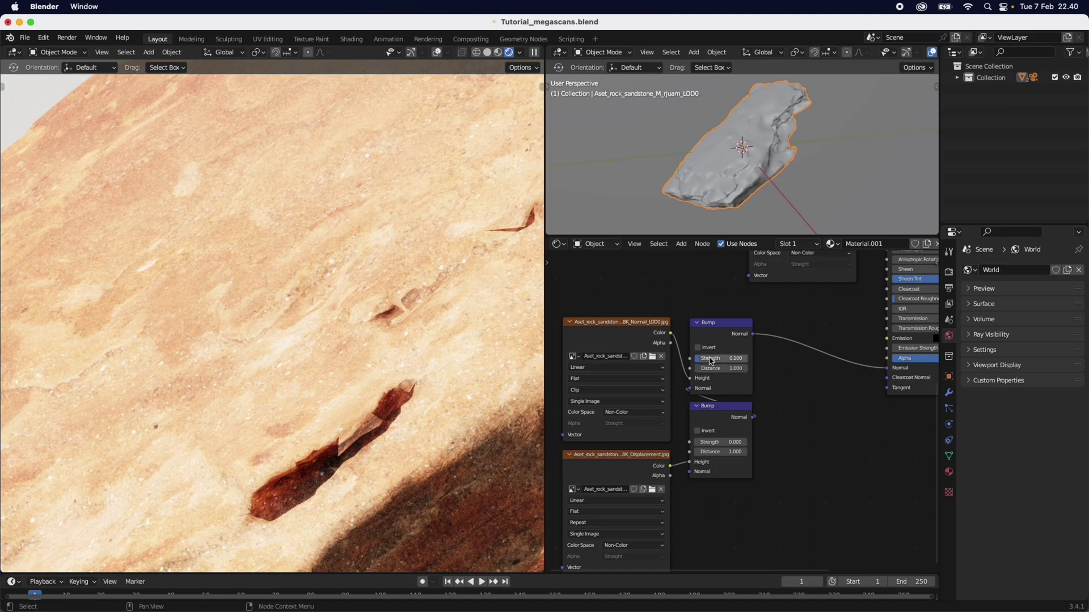
- Set the lower Bump node's Strength to 1, try reducing it to about 0.52, and undo the reduction
{"action": "scroll", "coordinate": [412, 417], "scroll_direction": "down", "scroll_amount": 5}
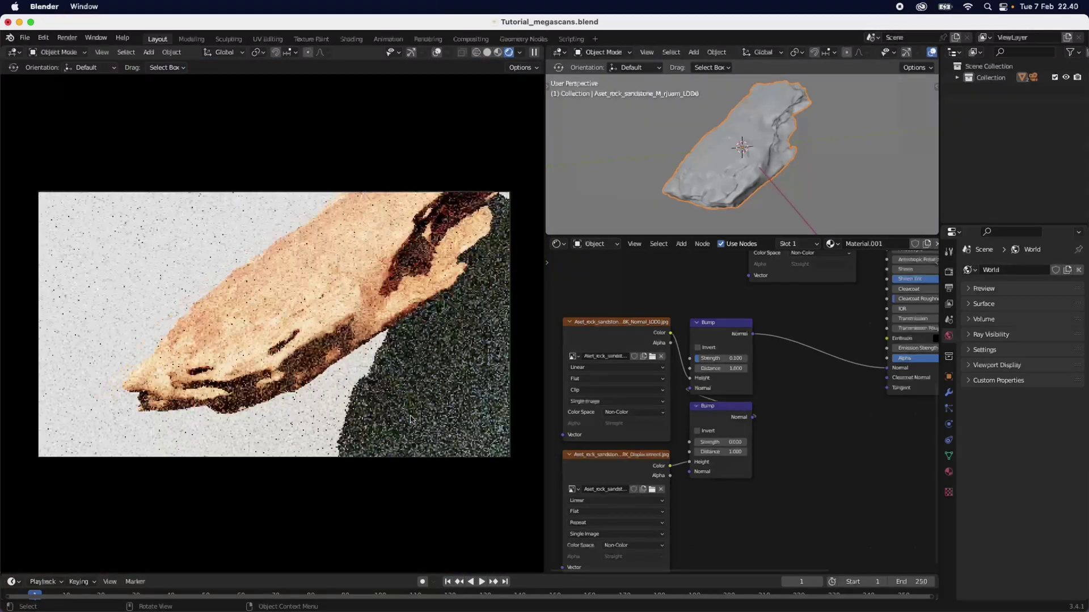
{"action": "left_click", "coordinate": [714, 443]}
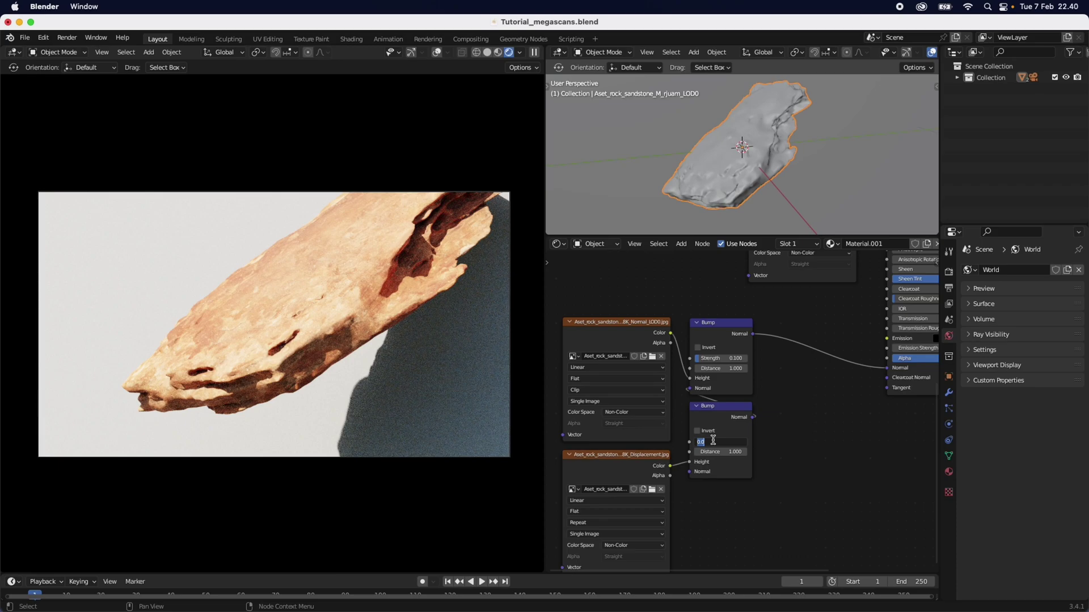
{"action": "type", "text": "1"}
{"action": "key", "text": "Return"}
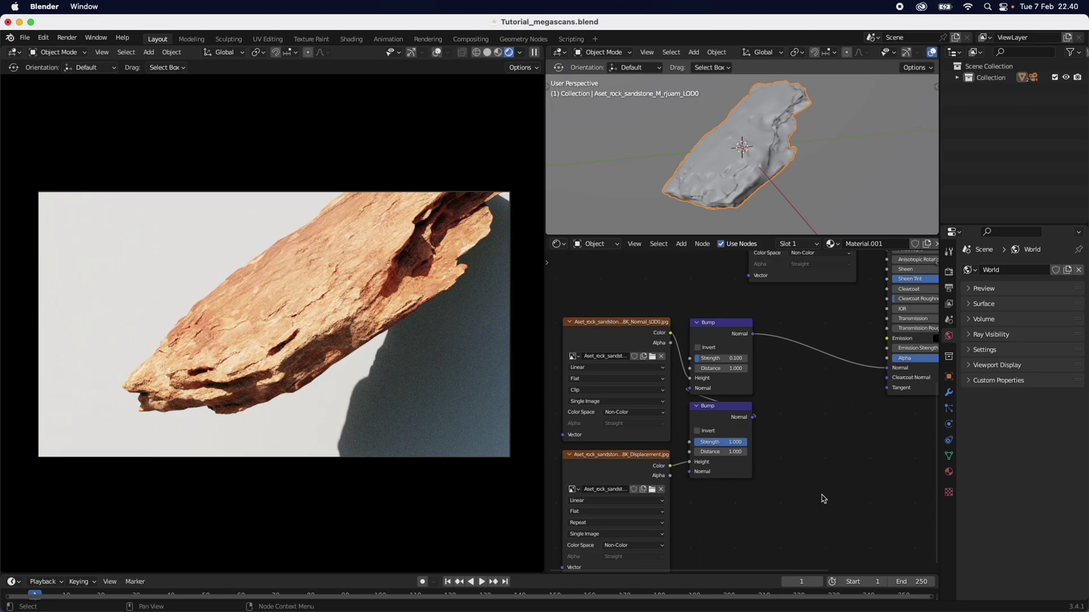
{"action": "left_click_drag", "start_coordinate": [722, 445], "coordinate": [692, 445]}
{"action": "key", "text": "ctrl+z"}
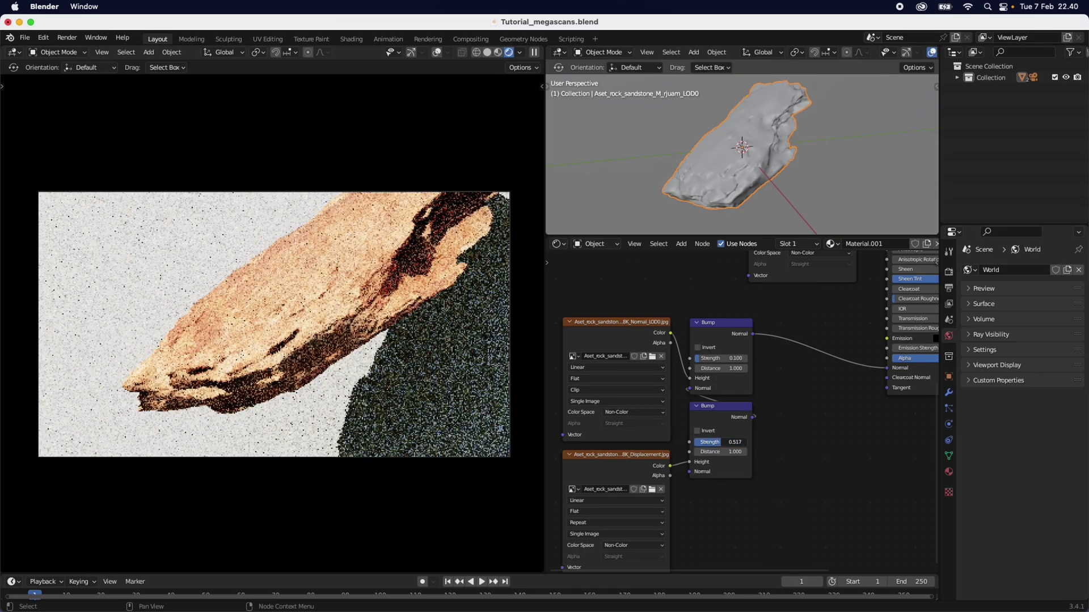
- Set the lower Bump node's Strength to 0.75 and the upper Bump node's Strength to 0.2
{"action": "left_click", "coordinate": [733, 442]}
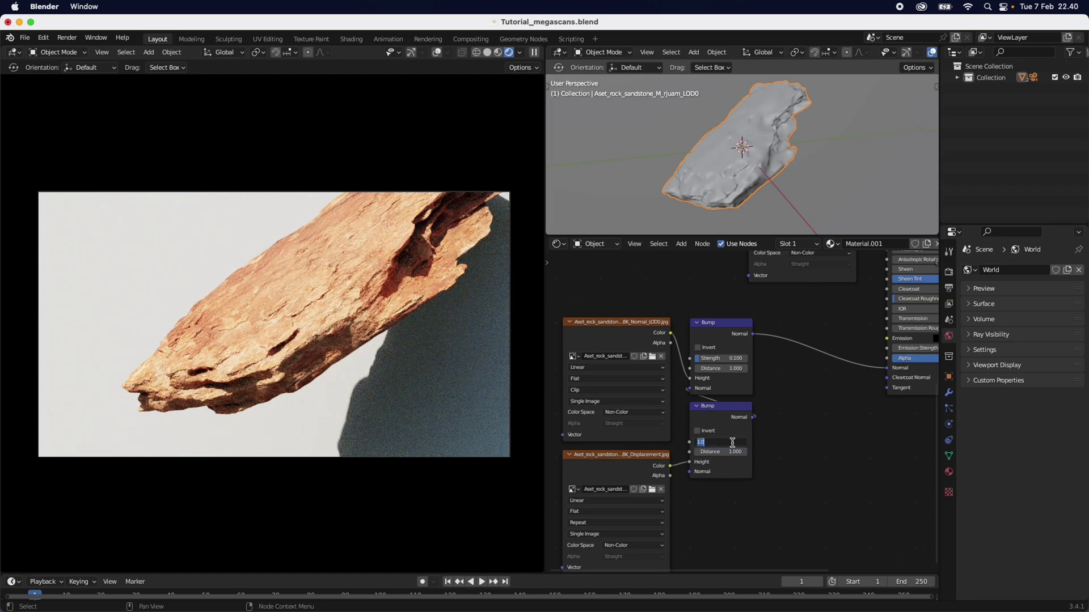
{"action": "type", "text": "0.75"}
{"action": "key", "text": "Return"}
{"action": "left_click", "coordinate": [726, 359]}
{"action": "type", "text": "0.2"}
{"action": "key", "text": "Return"}
- Raise the Strength of the lower Bump node, fed by the displacement texture, to 1
{"action": "left_click", "coordinate": [737, 443]}
{"action": "type", "text": "1"}
{"action": "key", "text": "Return"}
- Set the upper Bump node's Strength to 0.1 while checking the rock surface up close in the rendered view
{"action": "scroll", "coordinate": [376, 428], "scroll_direction": "up", "scroll_amount": 10}
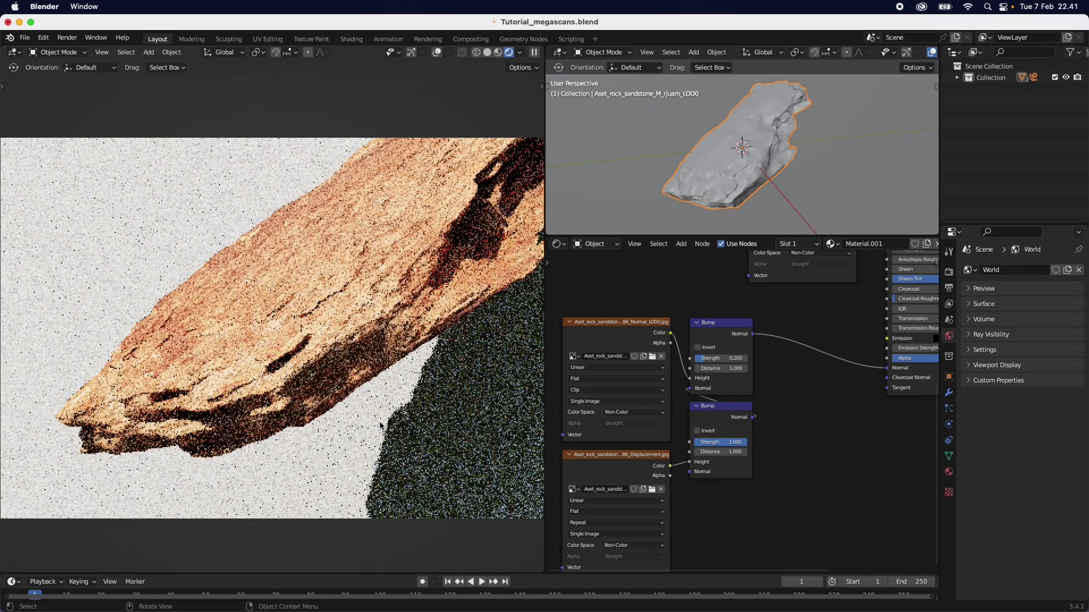
{"action": "scroll", "coordinate": [321, 322], "scroll_direction": "up", "scroll_amount": 3}
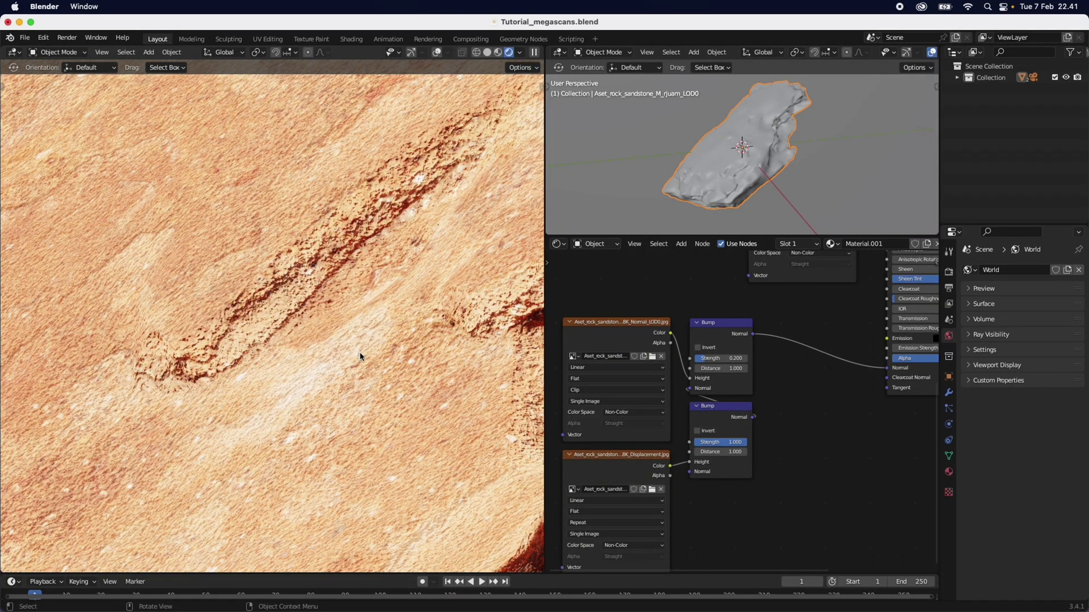
{"action": "double_click", "coordinate": [721, 359]}
{"action": "type", "text": "0.1"}
{"action": "key", "text": "Return"}
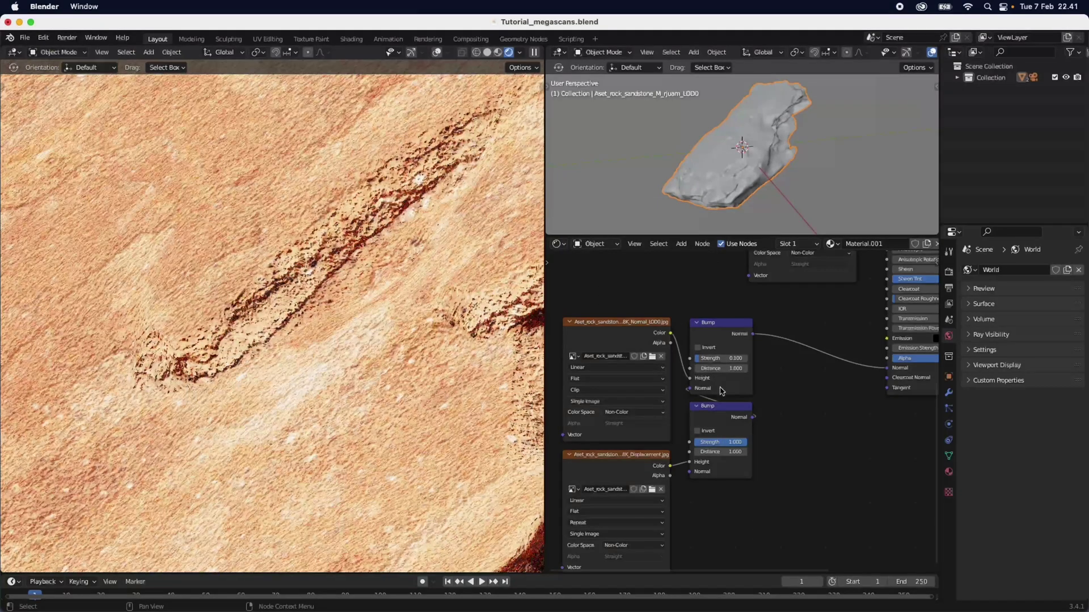
- Try a Strength of 0.1 on the lower Bump node and raise it to 0.5
{"action": "double_click", "coordinate": [733, 441]}
{"action": "type", "text": "0.1"}
{"action": "key", "text": "Return"}
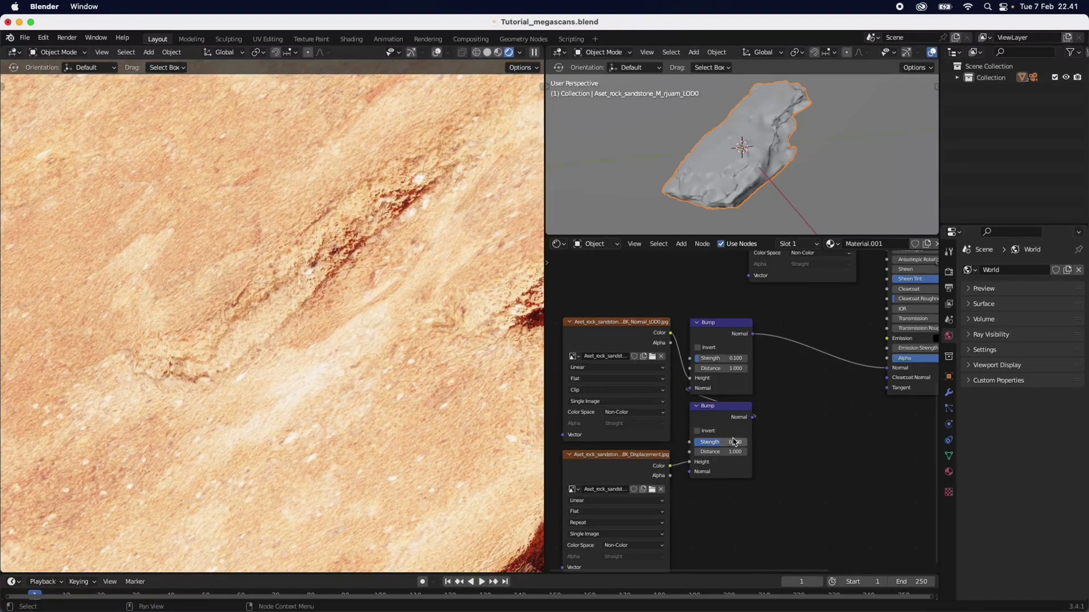
{"action": "left_click_drag", "start_coordinate": [734, 442], "coordinate": [757, 441]}
{"action": "scroll", "coordinate": [371, 416], "scroll_direction": "down", "scroll_amount": 6}
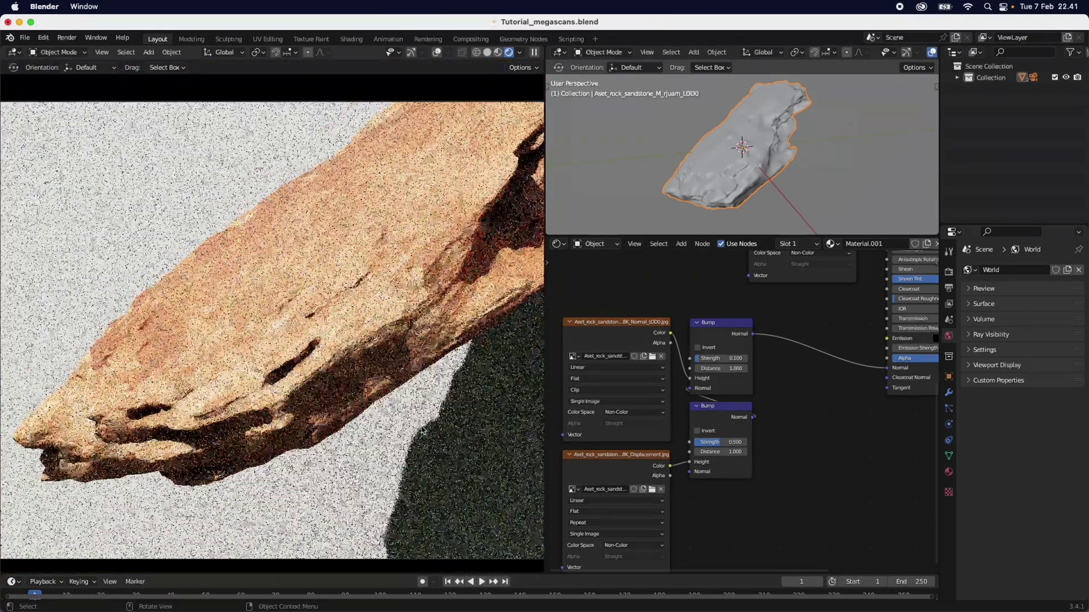
{"action": "scroll", "coordinate": [437, 429], "scroll_direction": "down", "scroll_amount": 3}
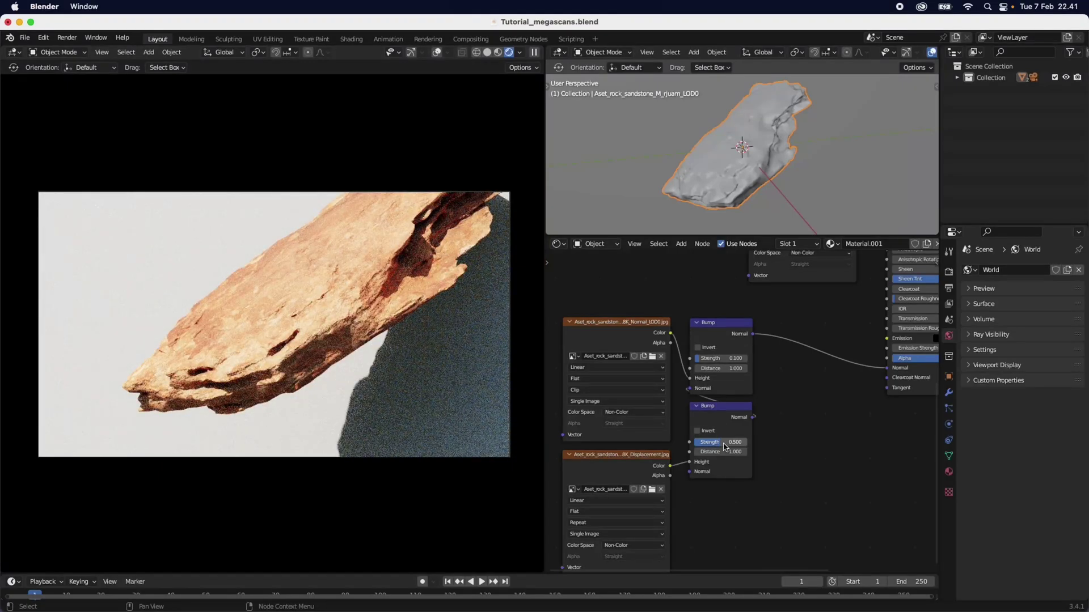
- Set the Strength of the displacement texture's Bump node to 1
{"action": "left_click", "coordinate": [725, 442]}
{"action": "type", "text": "1"}
{"action": "key", "text": "Return"}
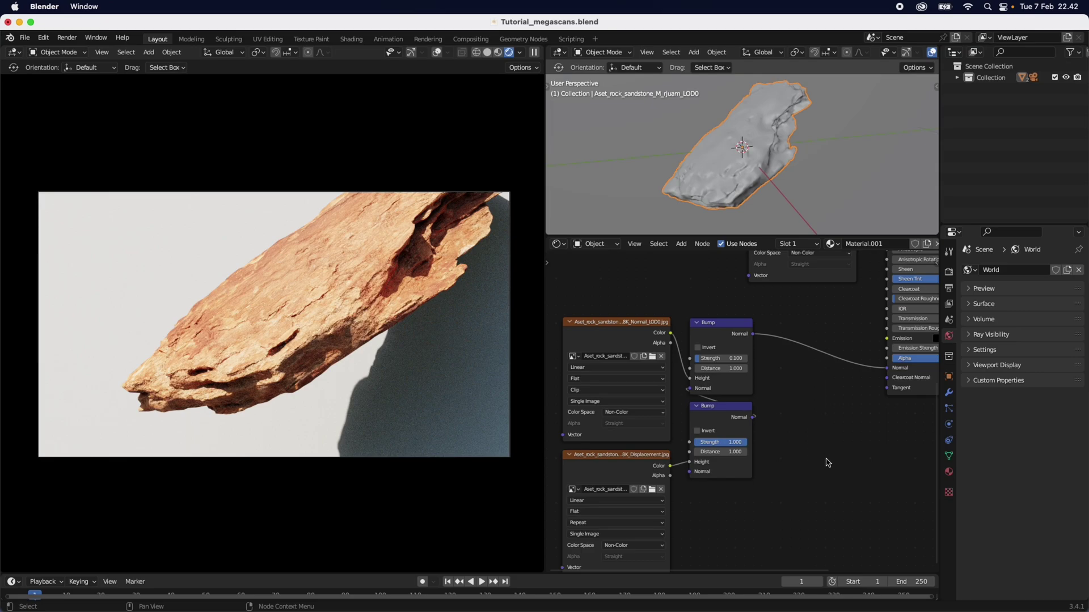
{"action": "scroll", "coordinate": [827, 460], "scroll_direction": "down", "scroll_amount": 3}
{"action": "scroll", "coordinate": [810, 410], "scroll_direction": "up", "scroll_amount": 3}
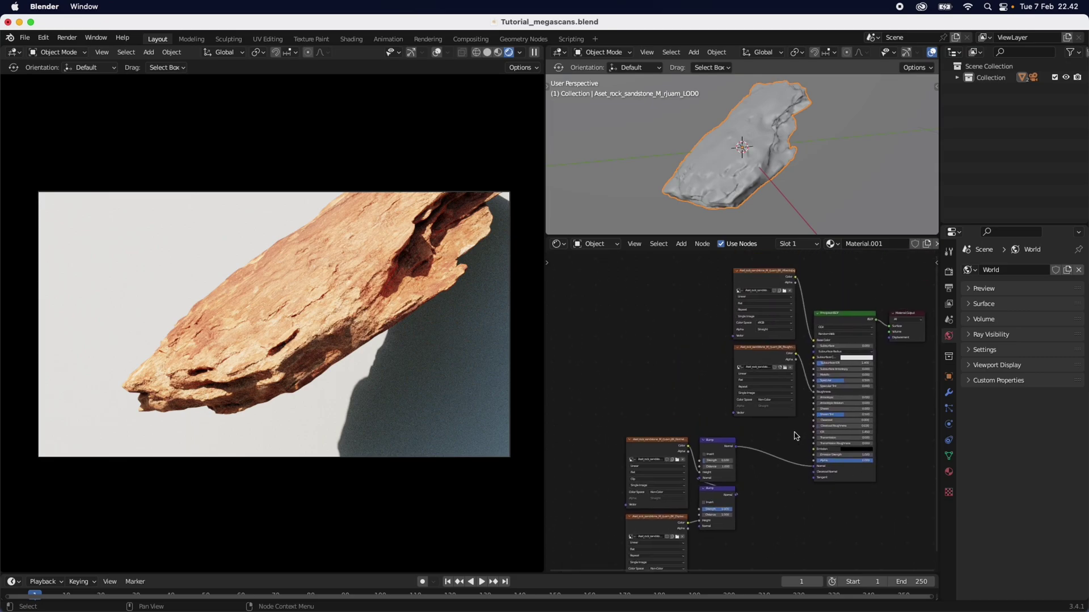
{"action": "scroll", "coordinate": [796, 436], "scroll_direction": "up", "scroll_amount": 3}
{"action": "scroll", "coordinate": [796, 436], "scroll_direction": "right", "scroll_amount": 3}
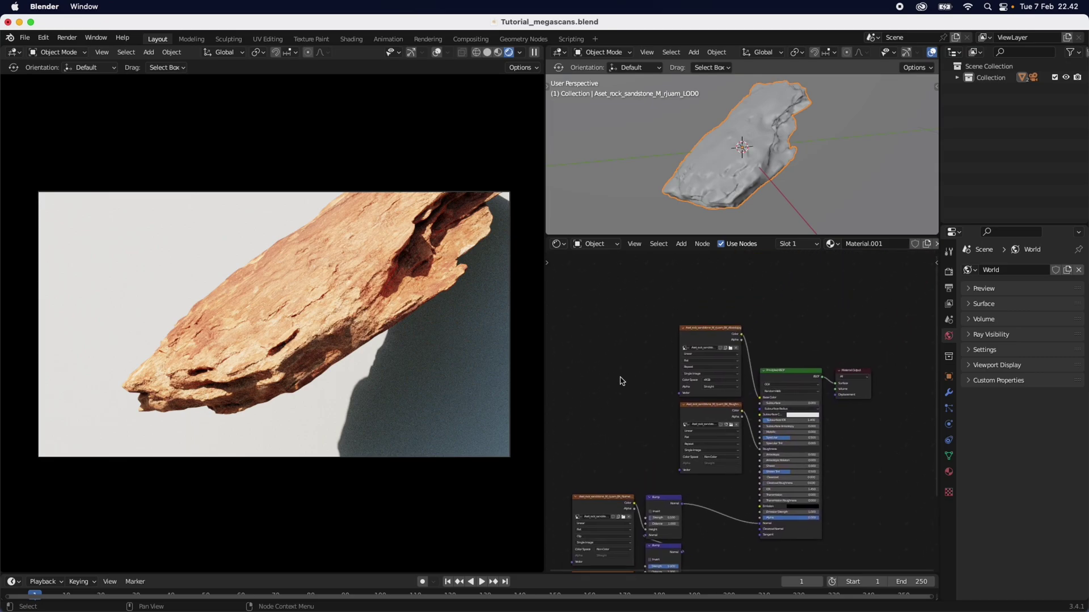
- Move the albedo and roughness image texture nodes together so they line up above the normal map's texture node
{"action": "left_click_drag", "start_coordinate": [627, 379], "coordinate": [700, 428]}
{"action": "left_click_drag", "start_coordinate": [706, 337], "coordinate": [592, 335]}
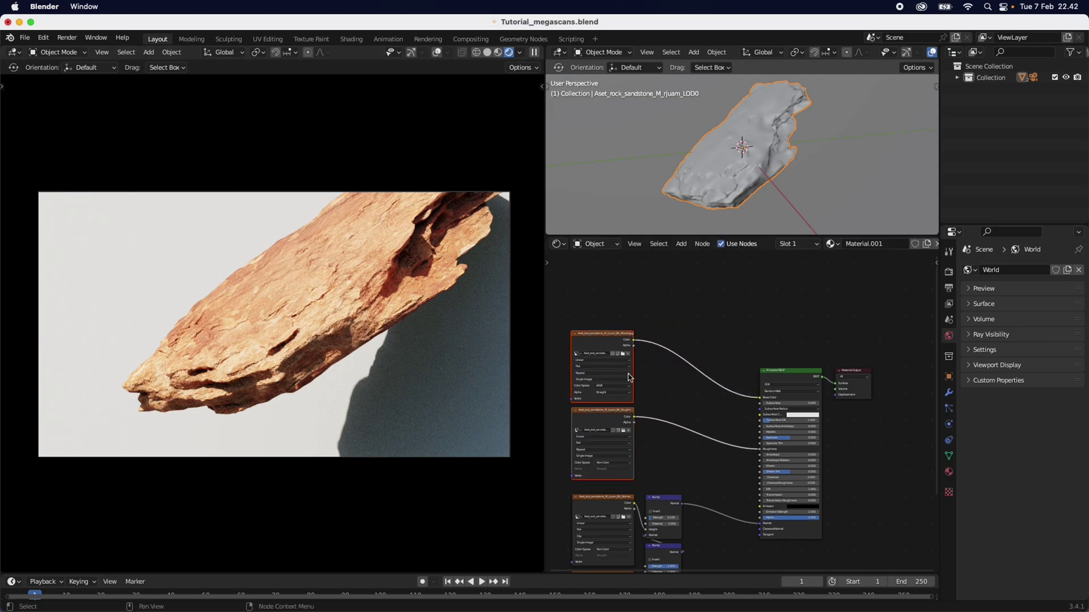
- Insert a ColorRamp node into the link between the albedo texture and the Principled BSDF's Base Color
{"action": "scroll", "coordinate": [706, 425], "scroll_direction": "up", "scroll_amount": 1}
{"action": "scroll", "coordinate": [706, 425], "scroll_direction": "up", "scroll_amount": 1}
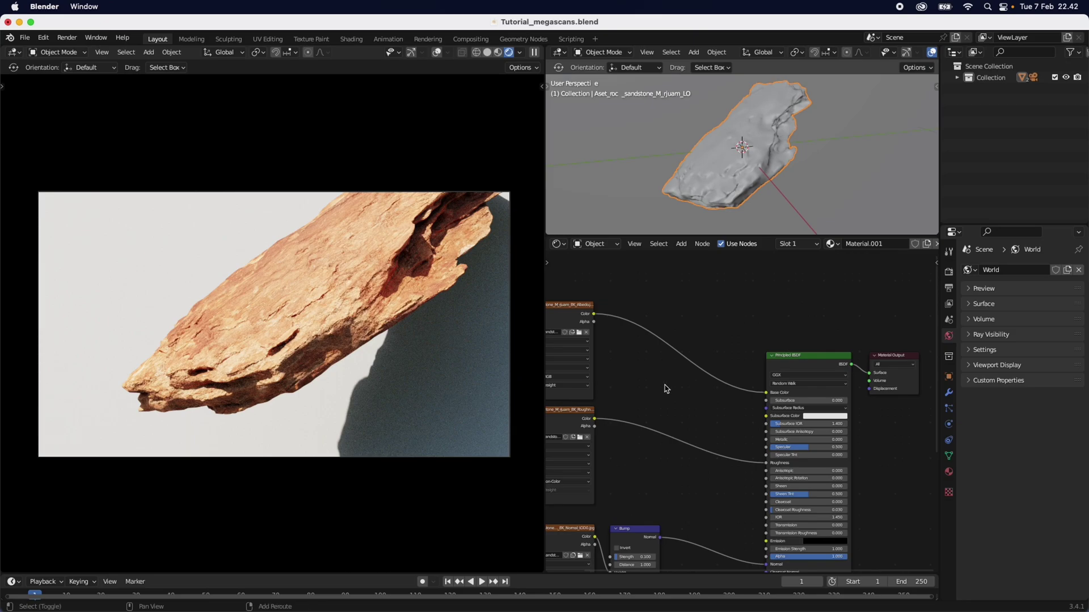
{"action": "key", "text": "shift+a"}
{"action": "left_click", "coordinate": [665, 385]}
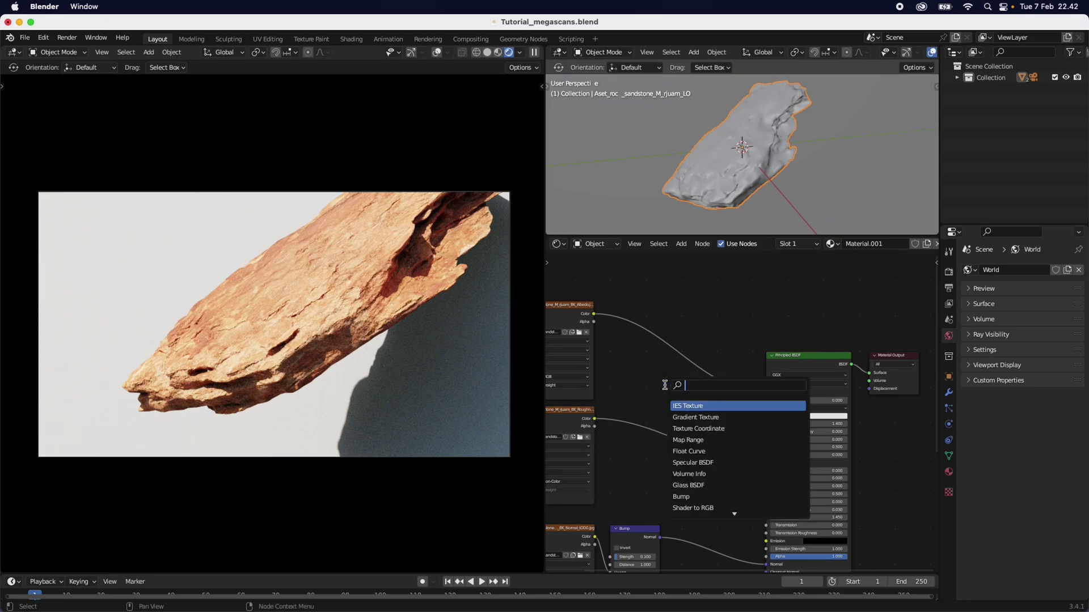
{"action": "type", "text": "color ramp"}
{"action": "key", "text": "Return"}
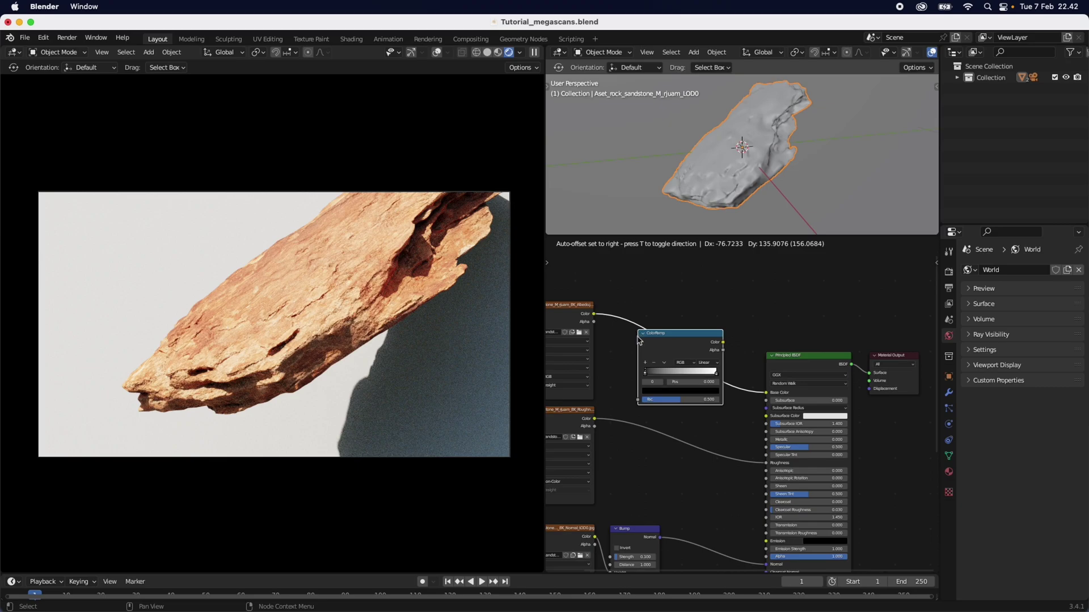
{"action": "left_click", "coordinate": [638, 337]}
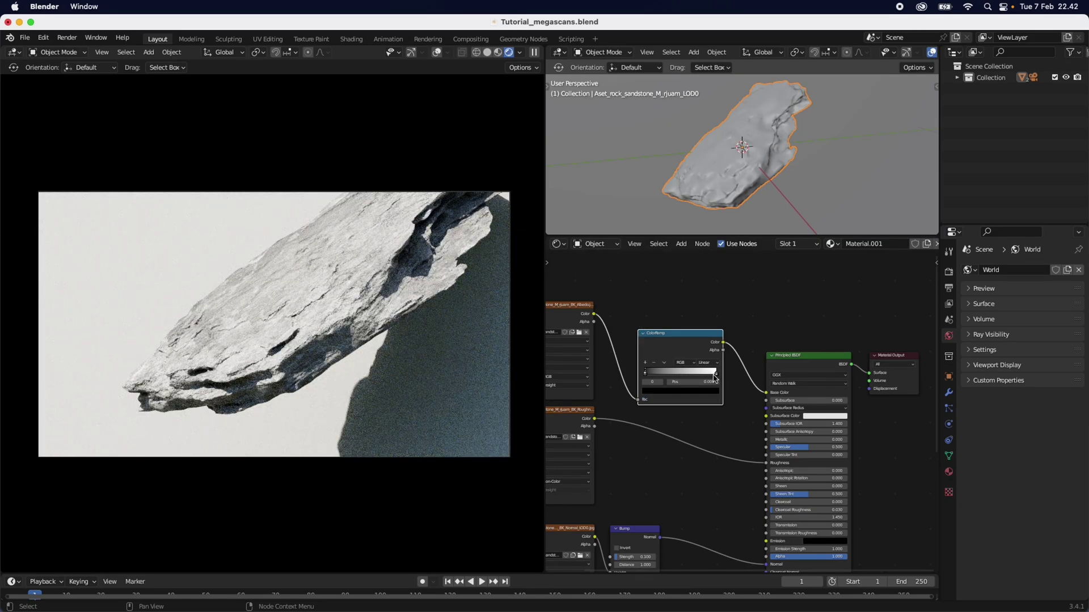
- Try different positions for the ColorRamp's white stop, ending at about 0.373, and nudge the node slightly upward
{"action": "left_click_drag", "start_coordinate": [716, 375], "coordinate": [654, 378]}
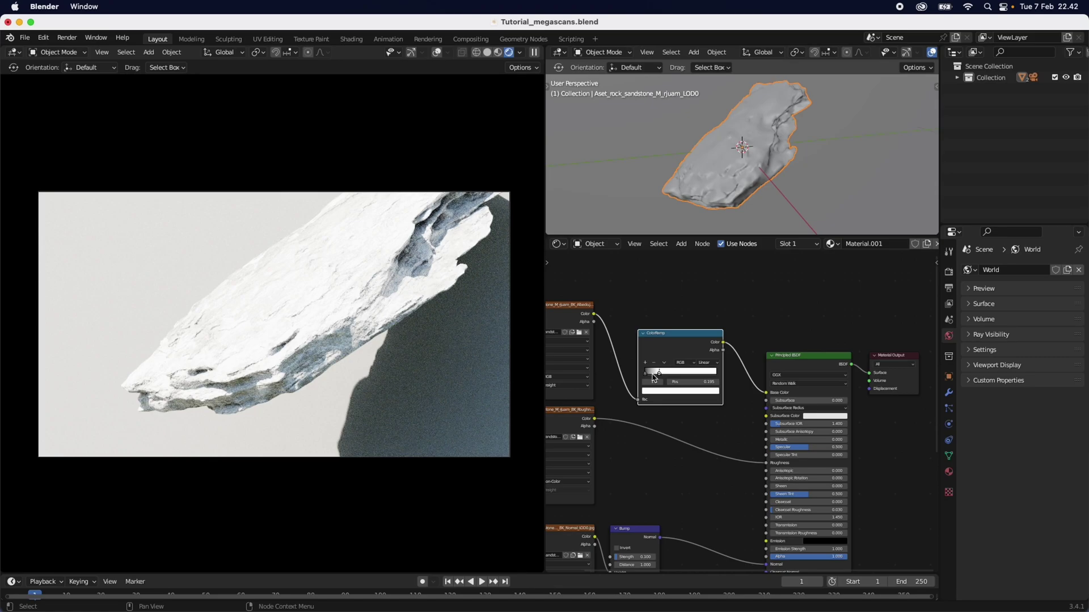
{"action": "left_click_drag", "start_coordinate": [655, 378], "coordinate": [659, 380]}
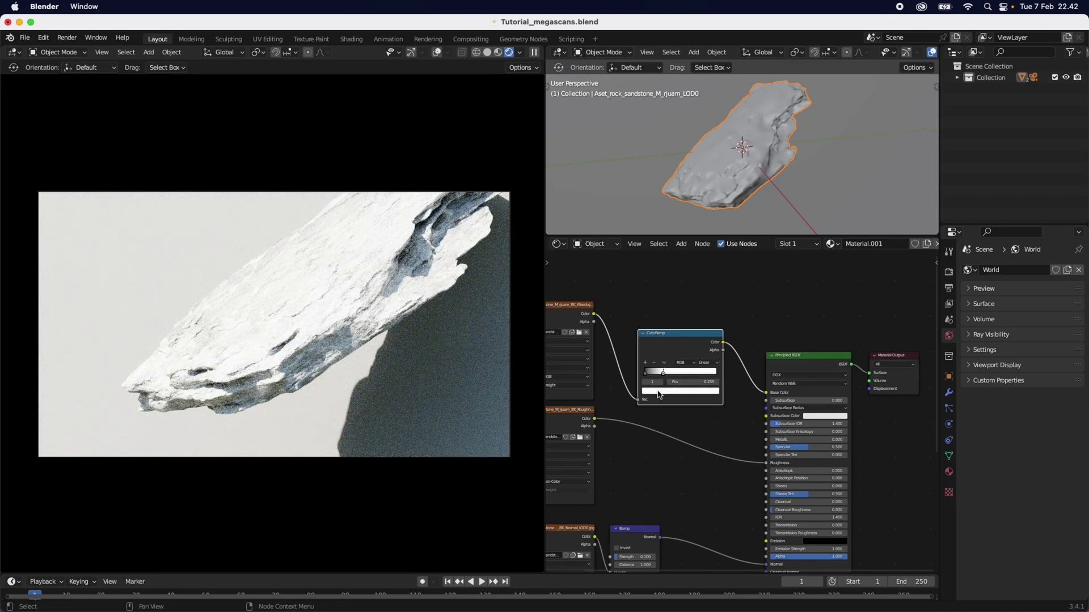
{"action": "left_click_drag", "start_coordinate": [668, 378], "coordinate": [678, 379]}
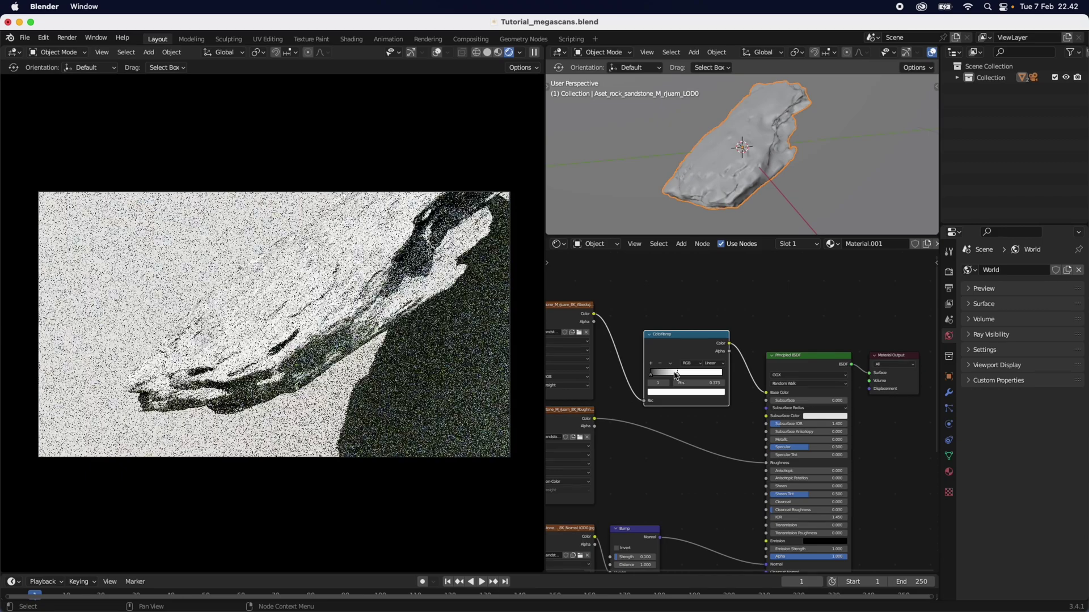
{"action": "left_click_drag", "start_coordinate": [681, 339], "coordinate": [675, 333]}
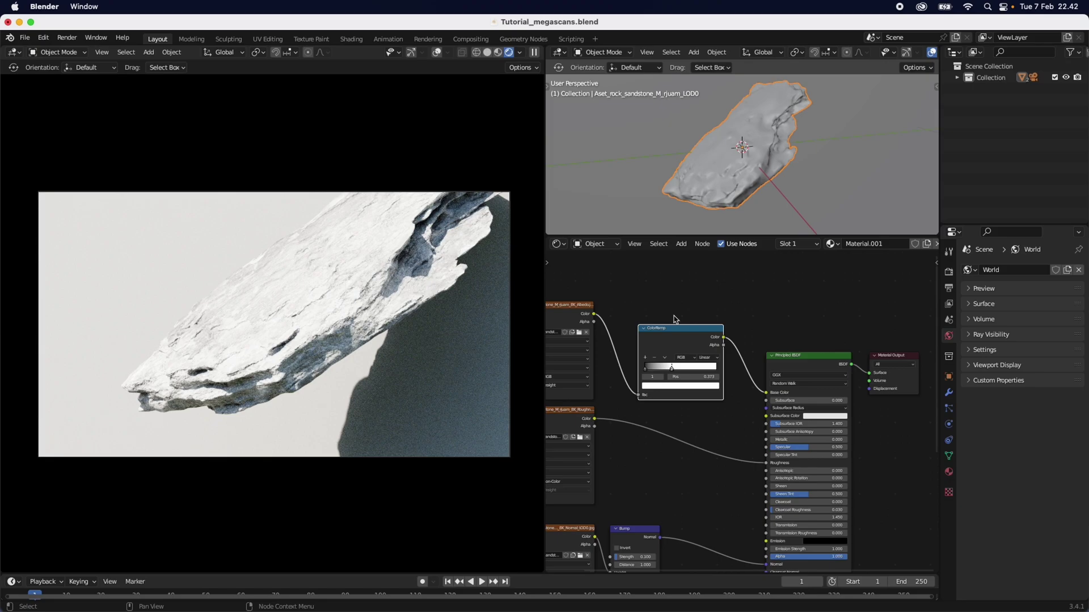
- Reconnect the albedo texture's Color output directly to the Principled BSDF's Base Color and delete the ColorRamp node
{"action": "left_click_drag", "start_coordinate": [593, 314], "coordinate": [771, 398]}
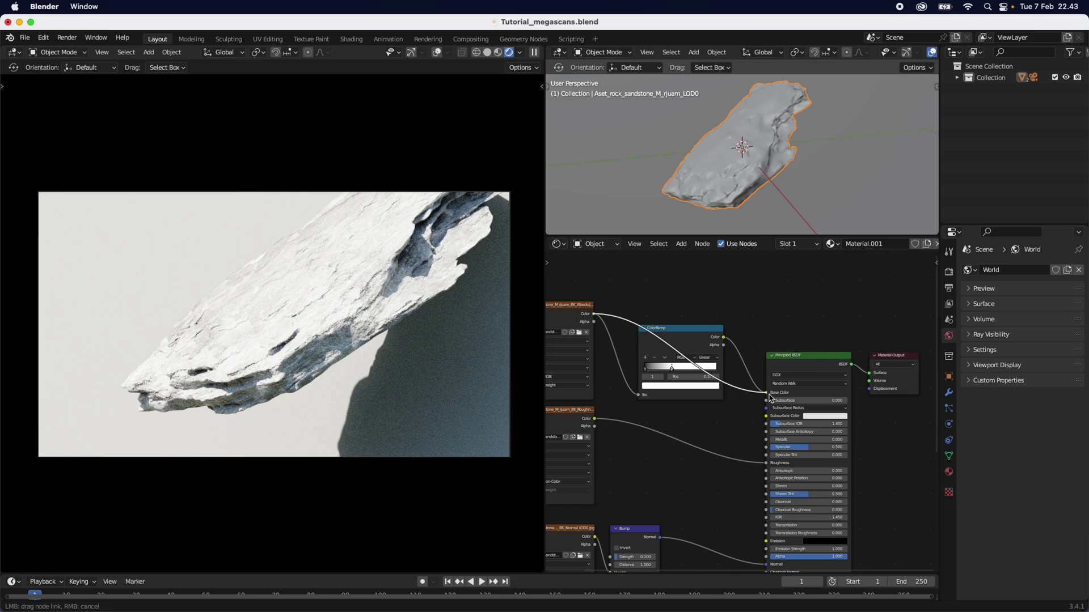
{"action": "left_click_drag", "start_coordinate": [771, 399], "coordinate": [771, 398]}
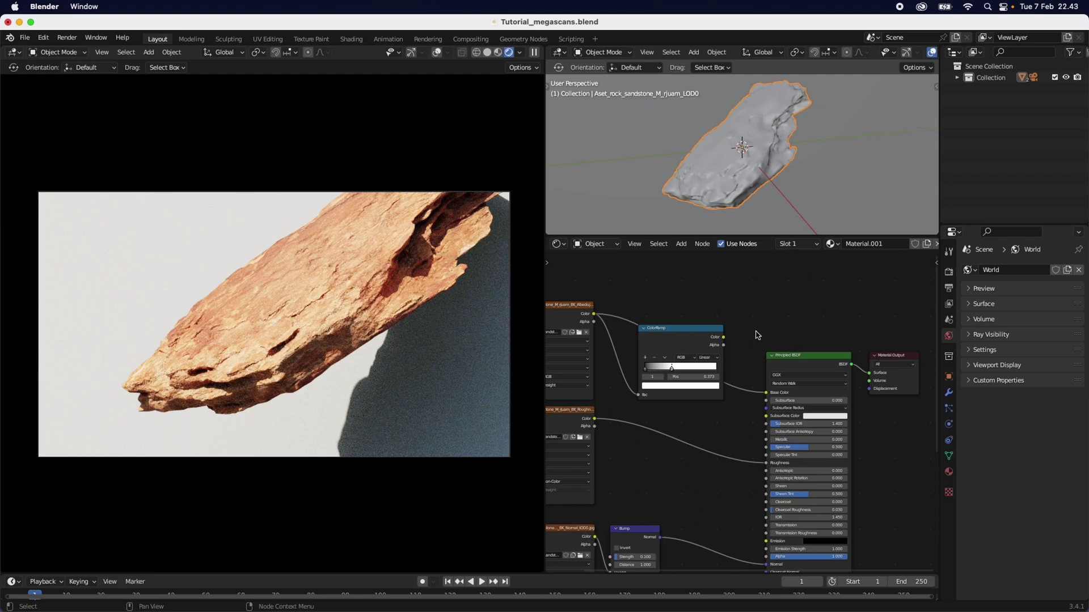
{"action": "scroll", "coordinate": [758, 335], "scroll_direction": "down", "scroll_amount": 2}
{"action": "scroll", "coordinate": [856, 461], "scroll_direction": "down", "scroll_amount": 1}
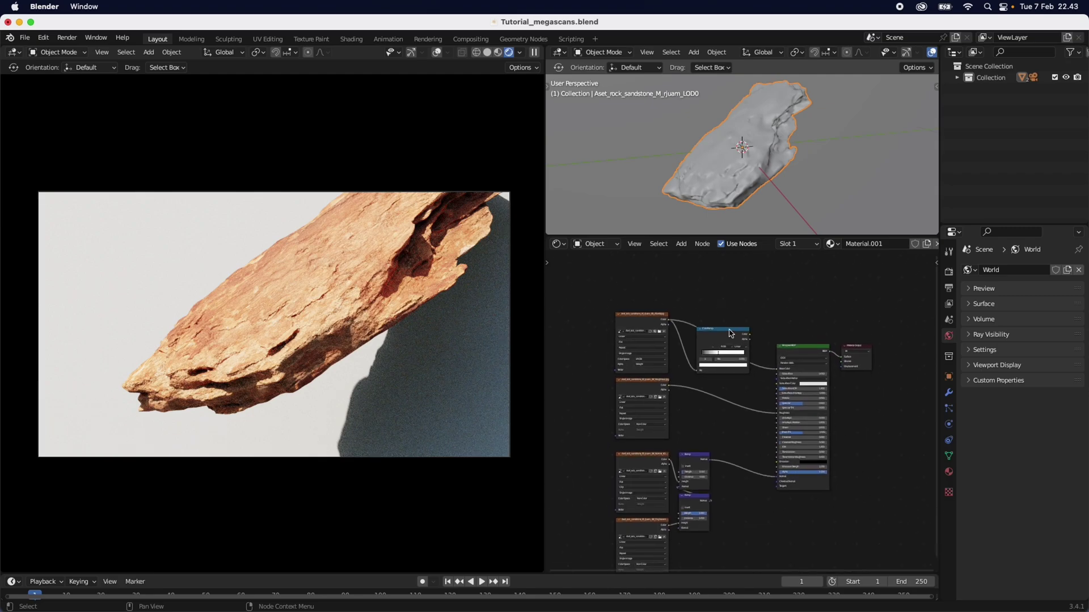
{"action": "left_click", "coordinate": [717, 334]}
{"action": "key", "text": "x"}
{"action": "middle_click_drag", "start_coordinate": [865, 503], "coordinate": [873, 457]}
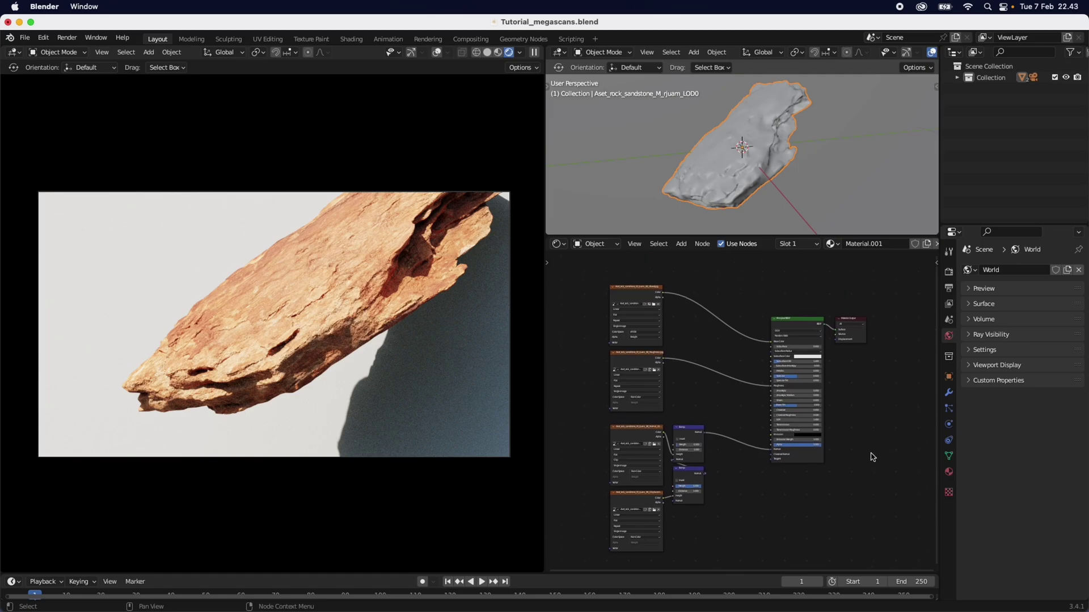
{"action": "middle_click_drag", "start_coordinate": [873, 457], "coordinate": [855, 450]}
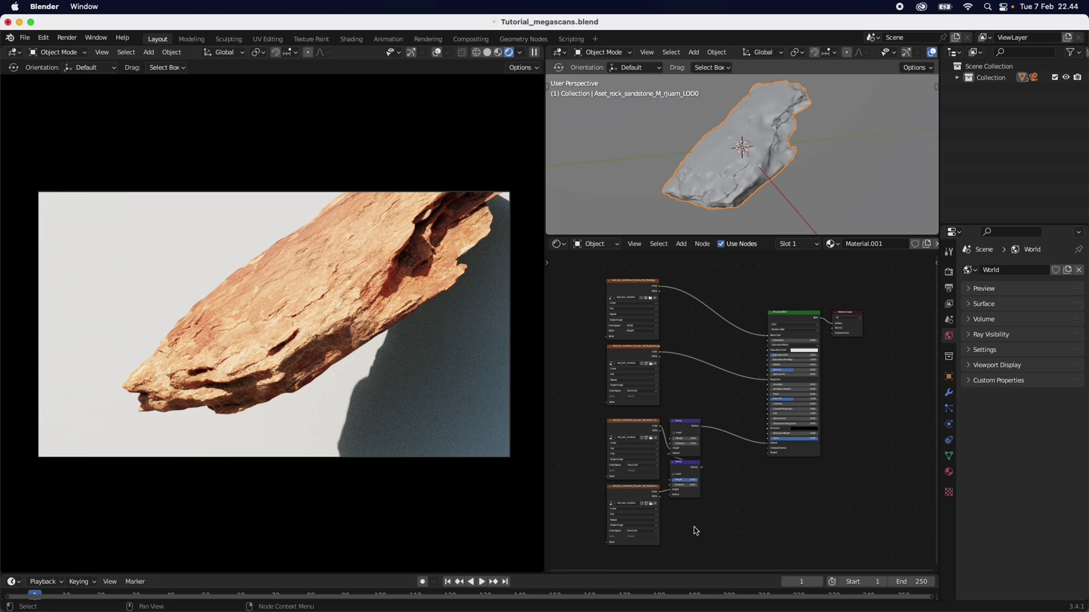
{"action": "scroll", "coordinate": [696, 531], "scroll_direction": "down", "scroll_amount": 1}
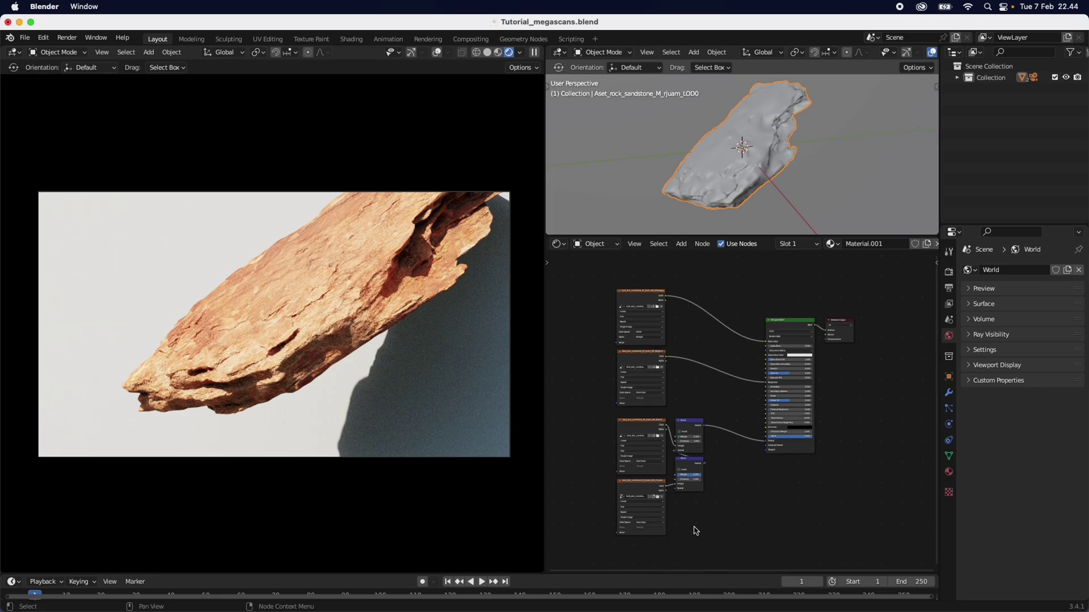
{"action": "middle_click_drag", "start_coordinate": [694, 528], "coordinate": [695, 520]}
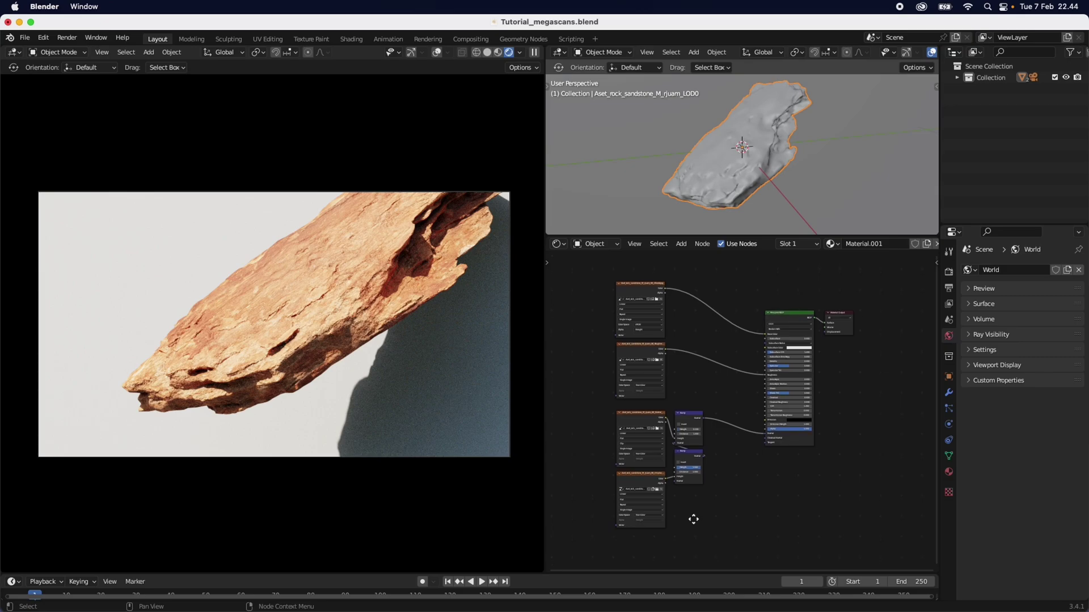